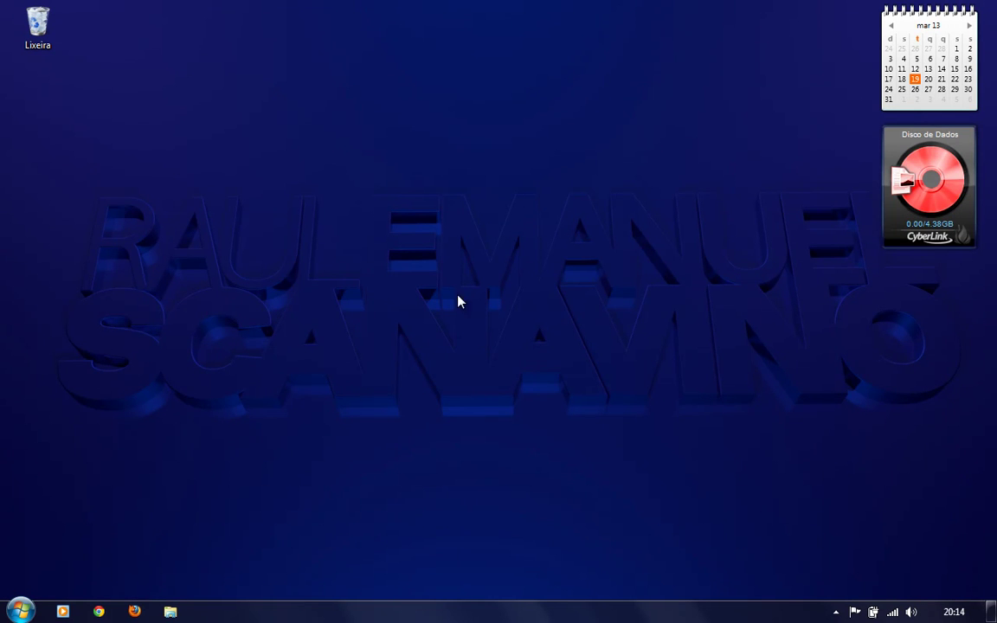
# Step: Open Chrome on the Yahoo Brasil page and decline the Java updater's permission prompt
pyautogui.moveTo(369, 225); pyautogui.dragTo(591, 434)
pyautogui.moveTo(244, 145); pyautogui.dragTo(698, 473)
pyautogui.click(99, 612)
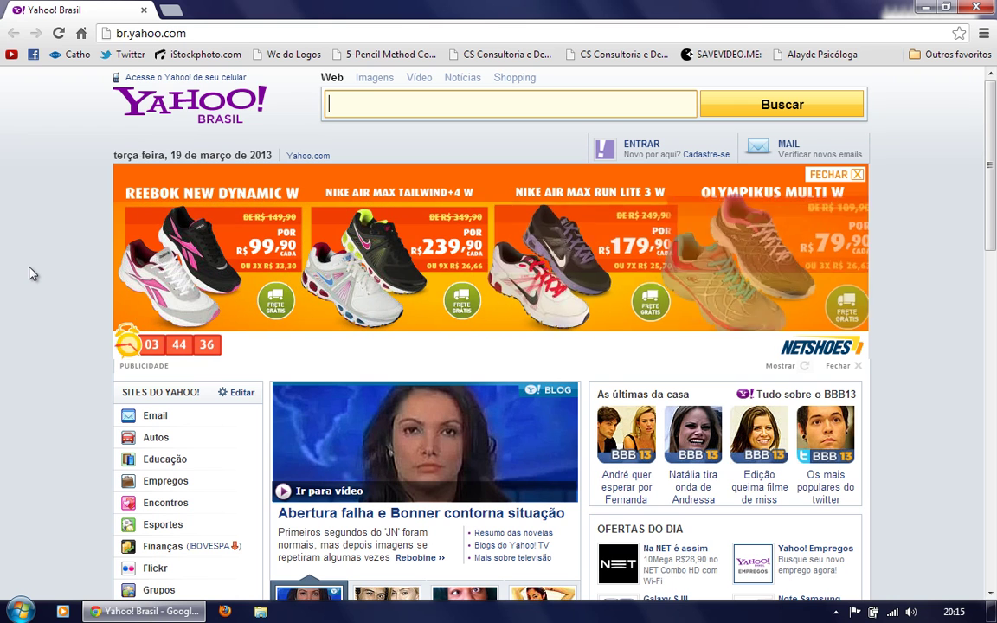
pyautogui.click(196, 33)
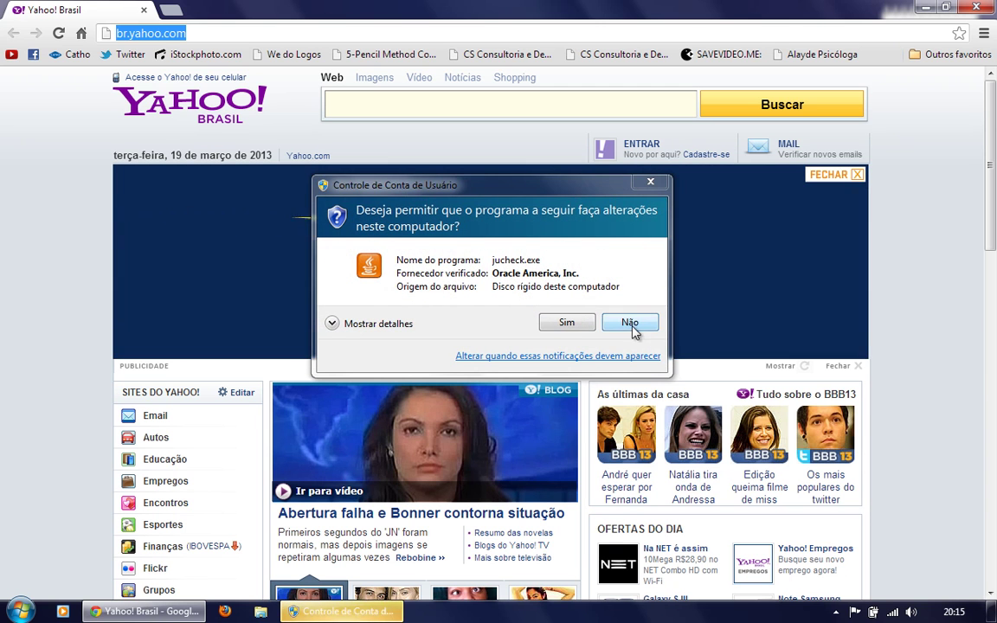
pyautogui.click(632, 324)
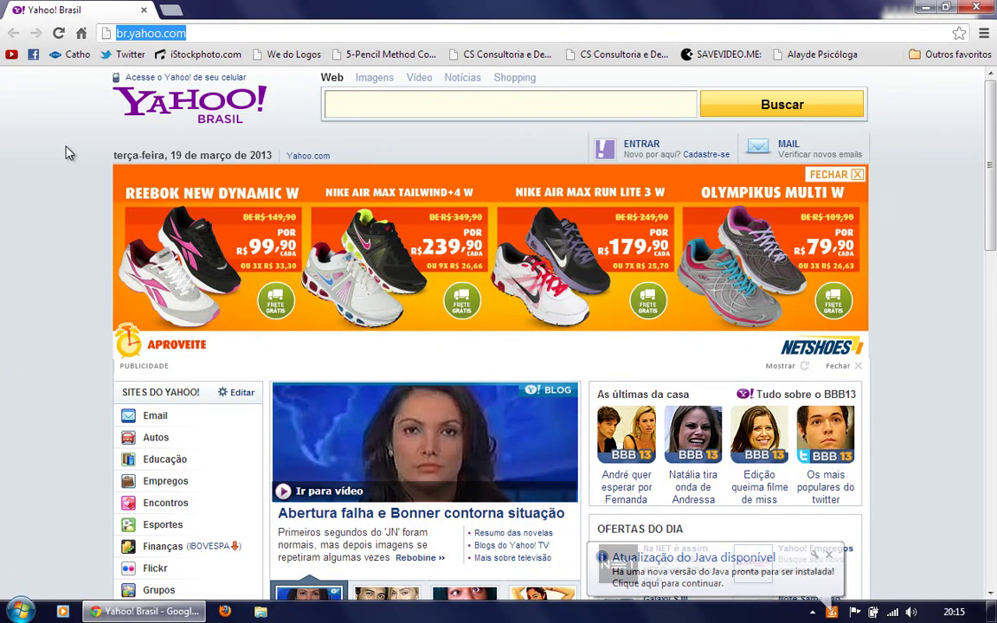
# Step: Search Google for 'johnnie walker logo' and switch to the Imagens results
pyautogui.write('johnnie')
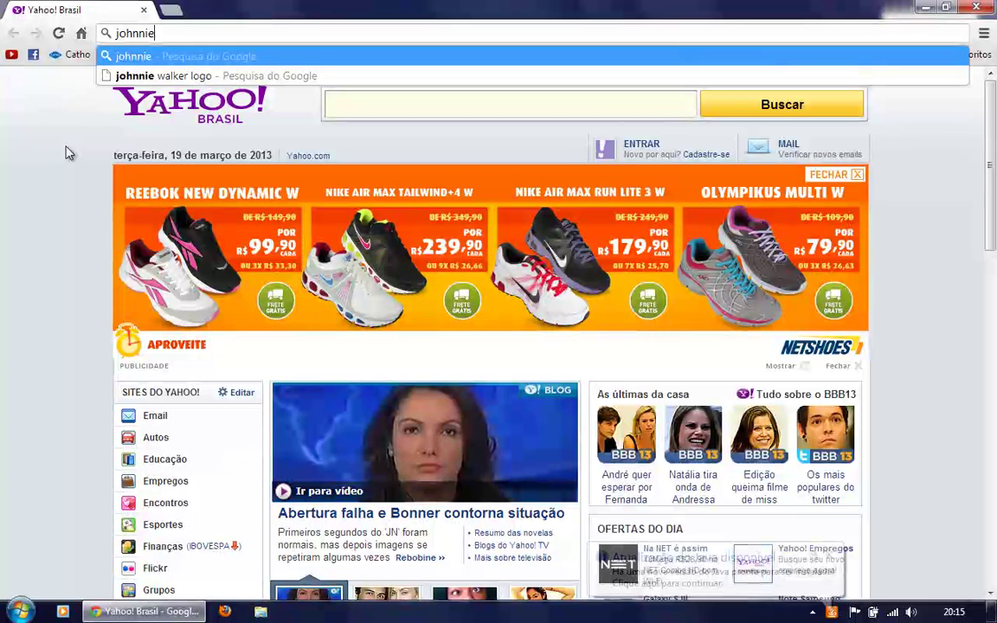
pyautogui.write(' walker logo')
pyautogui.press('Return')
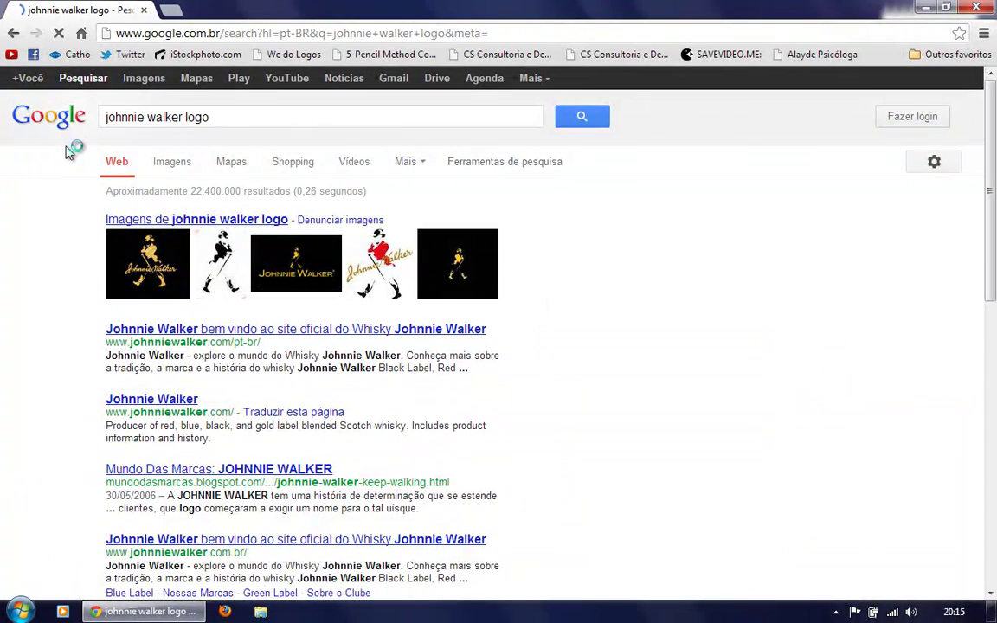
pyautogui.click(143, 85)
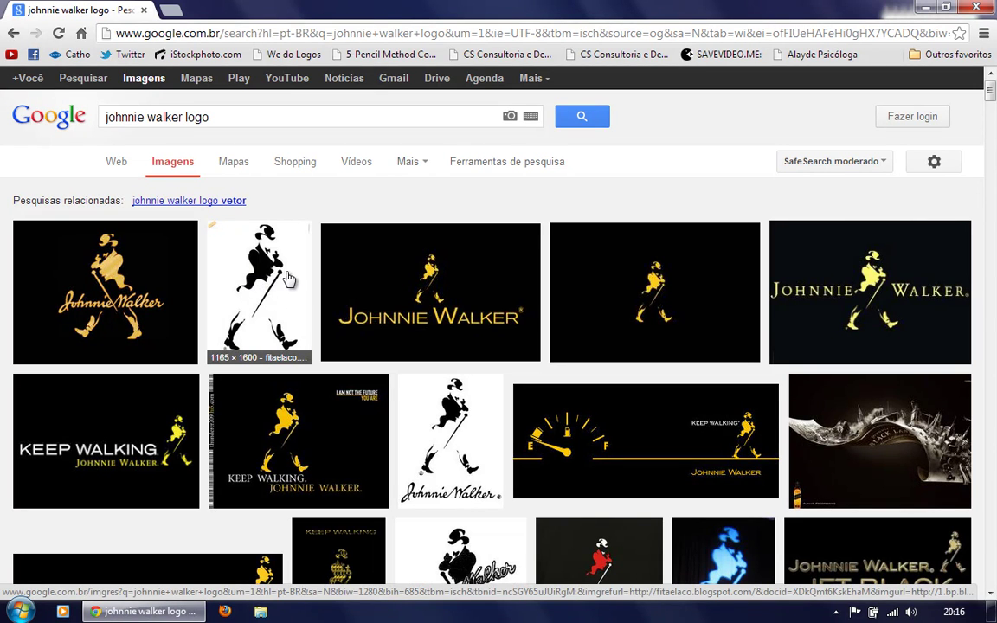
# Step: Open the black-and-white johnny-walker-logo.jpg original in its own tab at full size
pyautogui.click(253, 248)
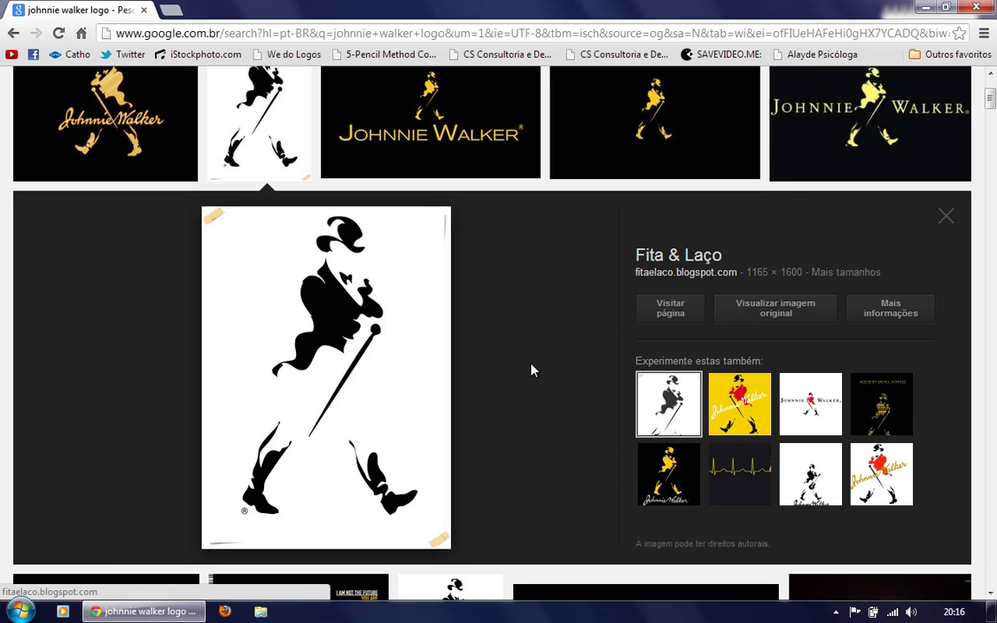
pyautogui.click(797, 324)
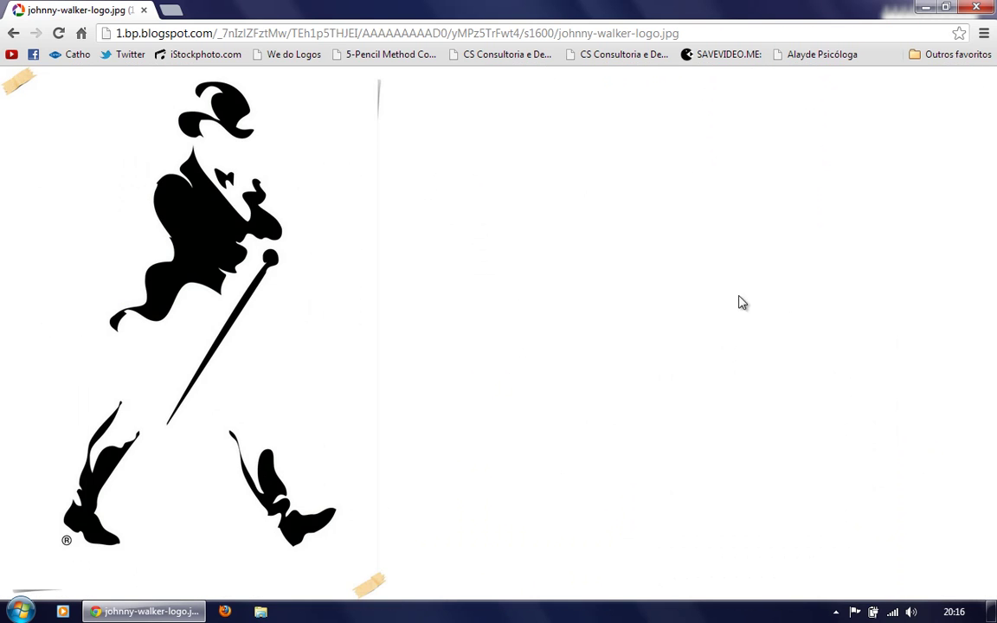
pyautogui.click(217, 233)
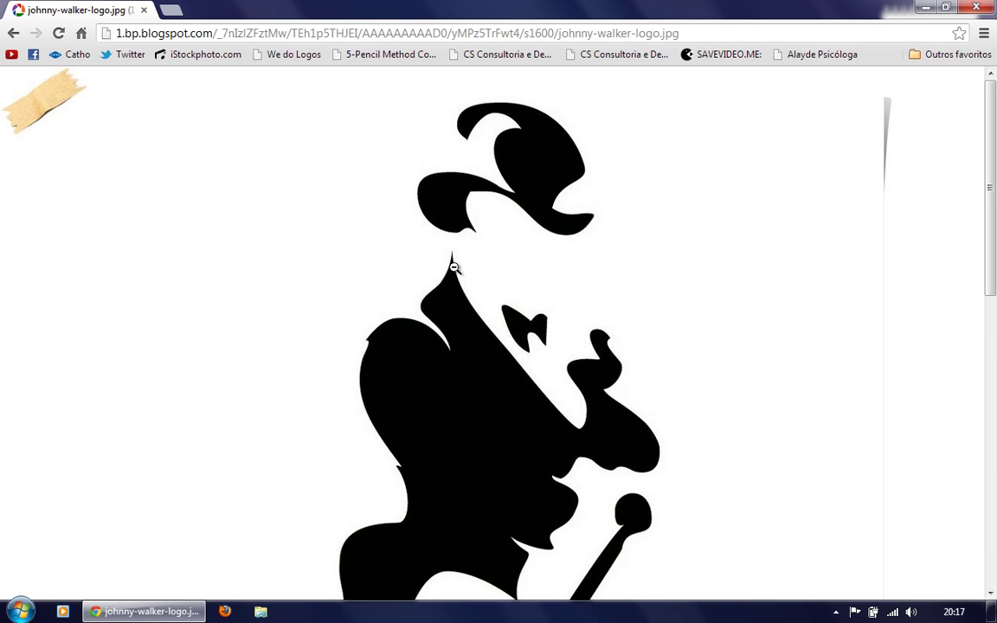
pyautogui.rightClick(481, 270)
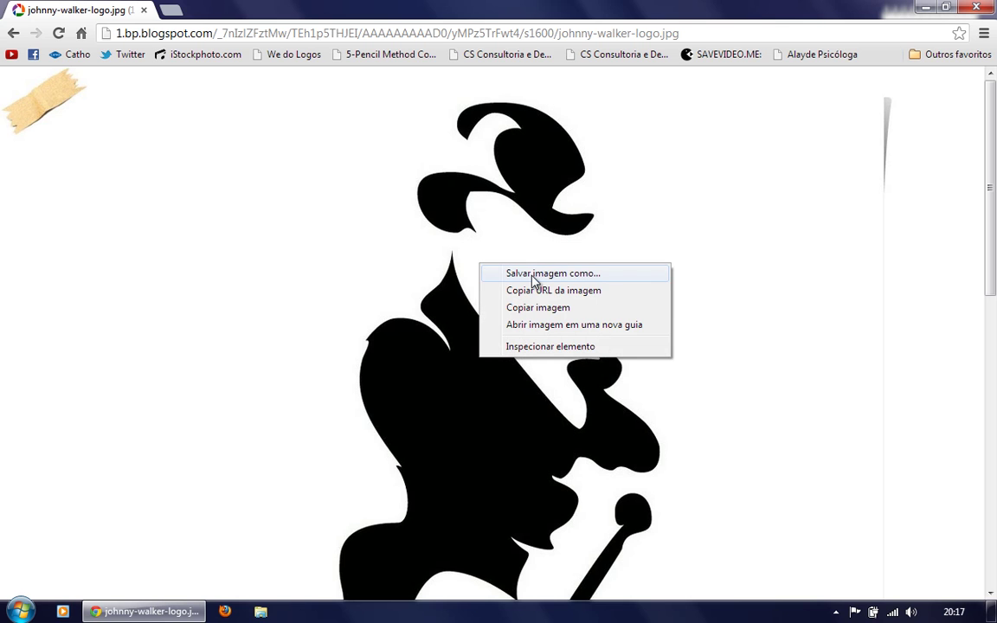
pyautogui.click(532, 275)
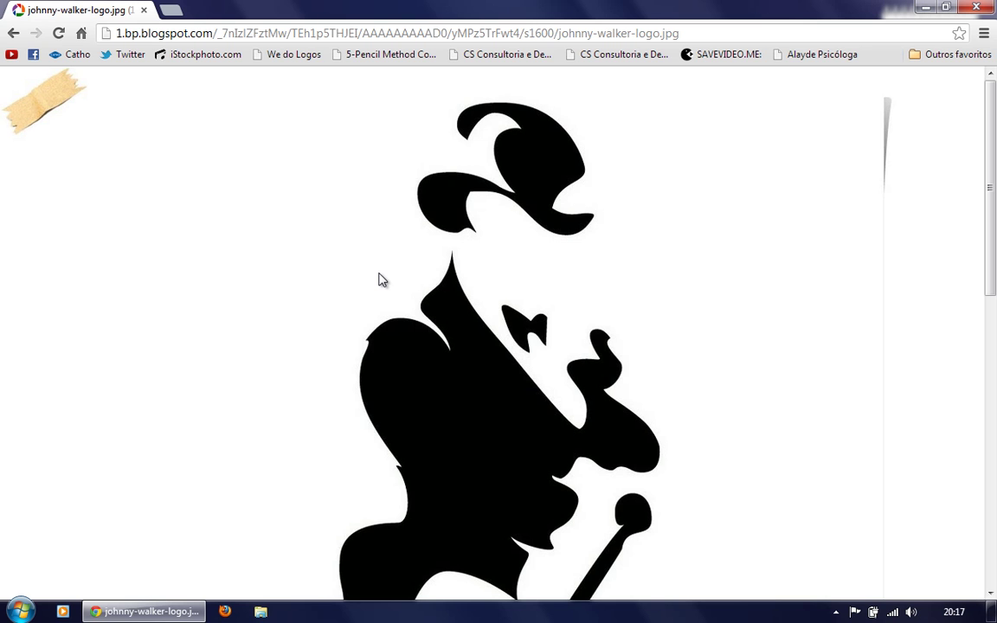
pyautogui.hotkey('ctrl', 's')
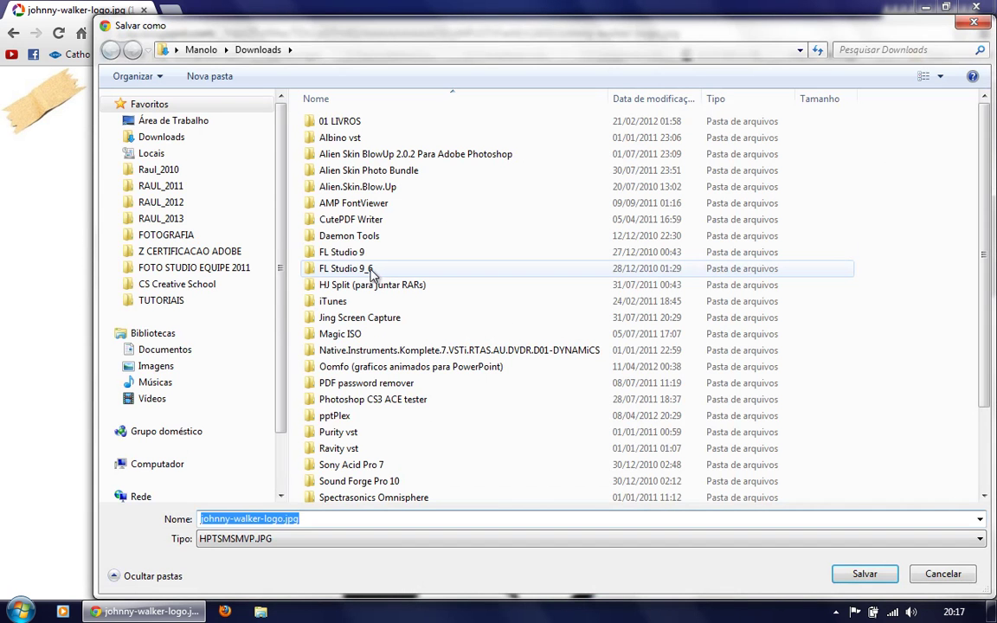
pyautogui.moveTo(279, 250); pyautogui.dragTo(280, 304)
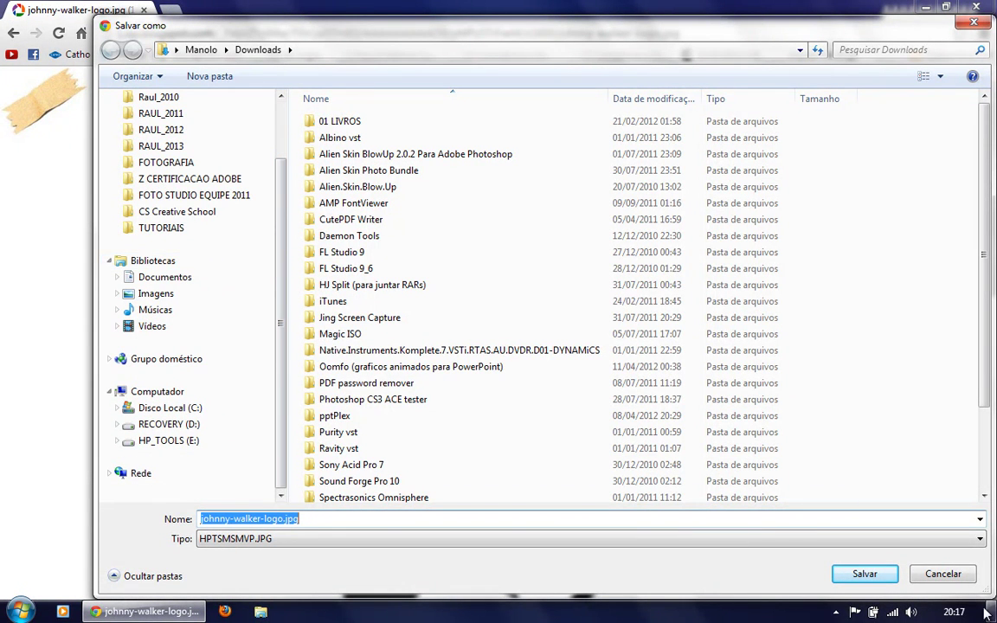
pyautogui.moveTo(993, 599); pyautogui.dragTo(815, 507)
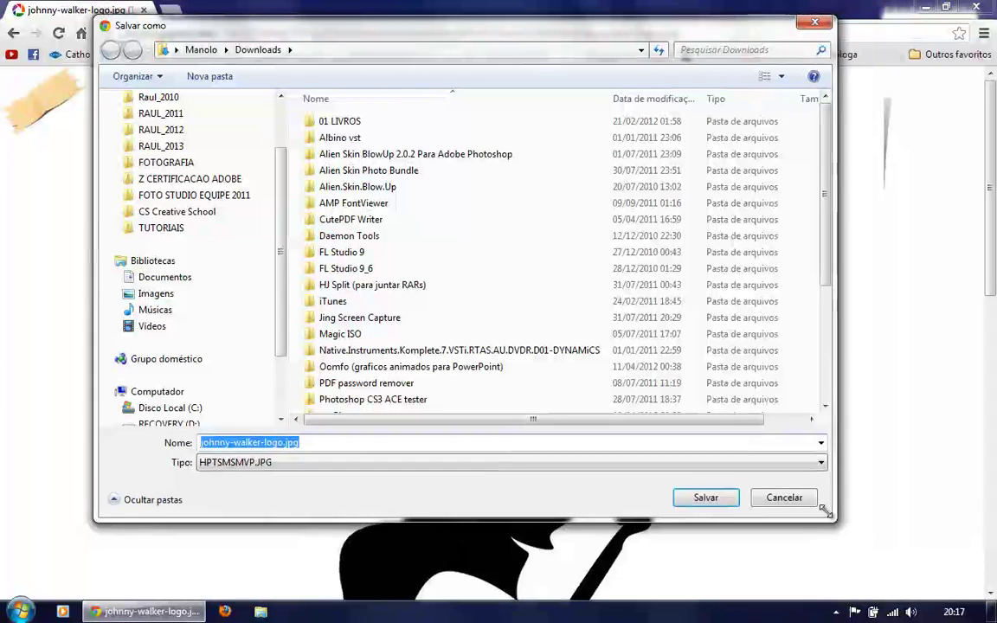
pyautogui.scroll(-1, 247, 277)
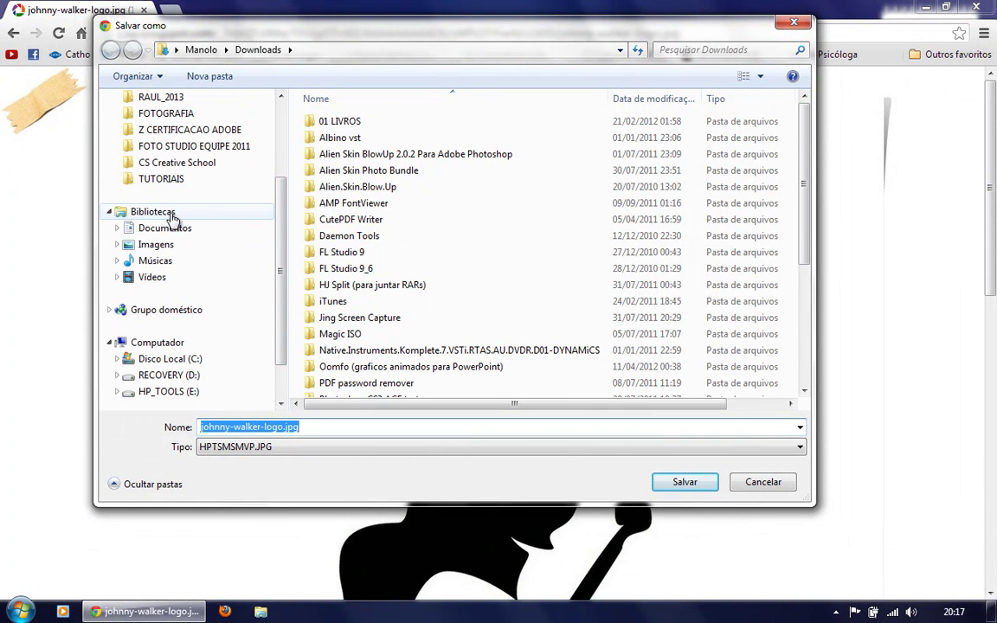
pyautogui.moveTo(153, 276)
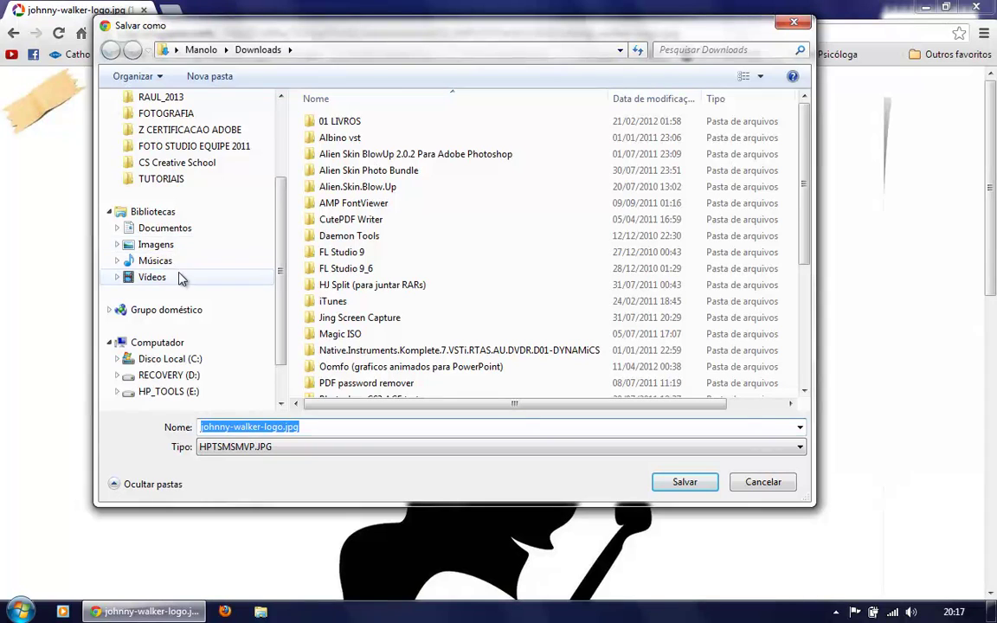
pyautogui.click(164, 246)
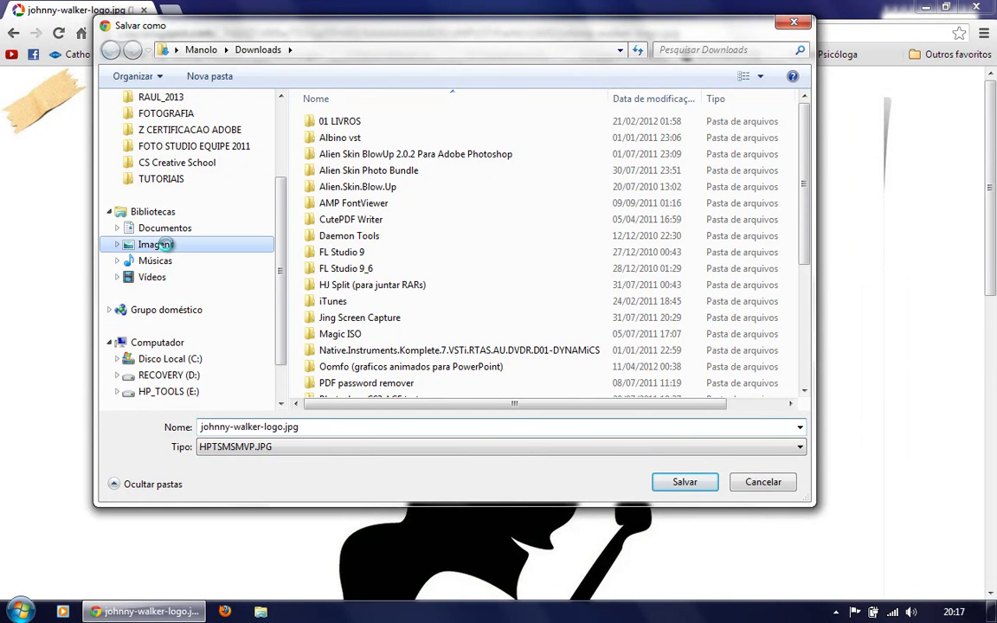
pyautogui.click(322, 239)
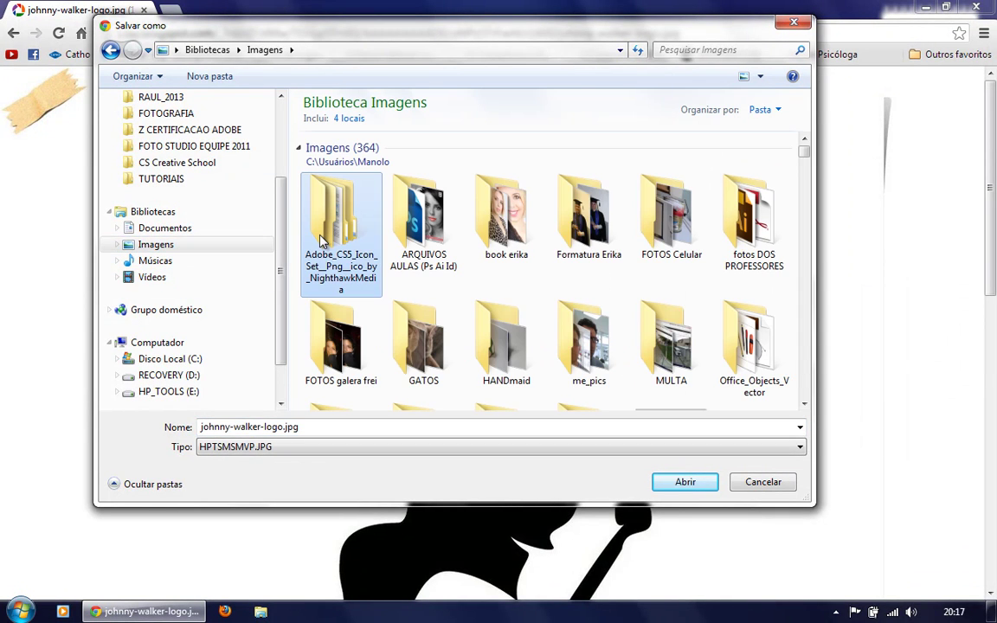
pyautogui.press('Right')
pyautogui.write('osama_bin_l')
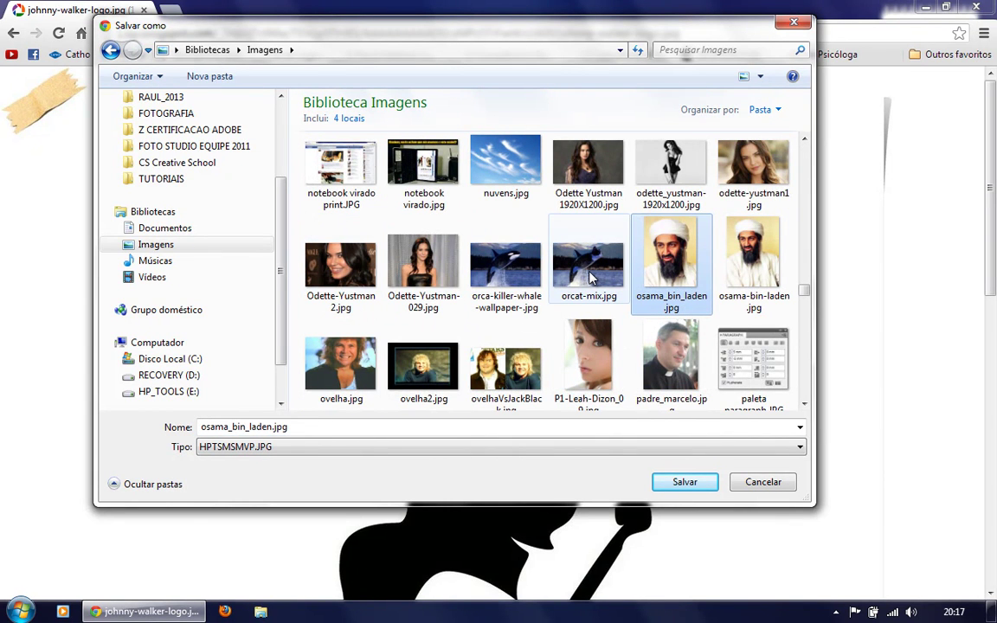
pyautogui.write('a')
pyautogui.doubleClick(362, 175)
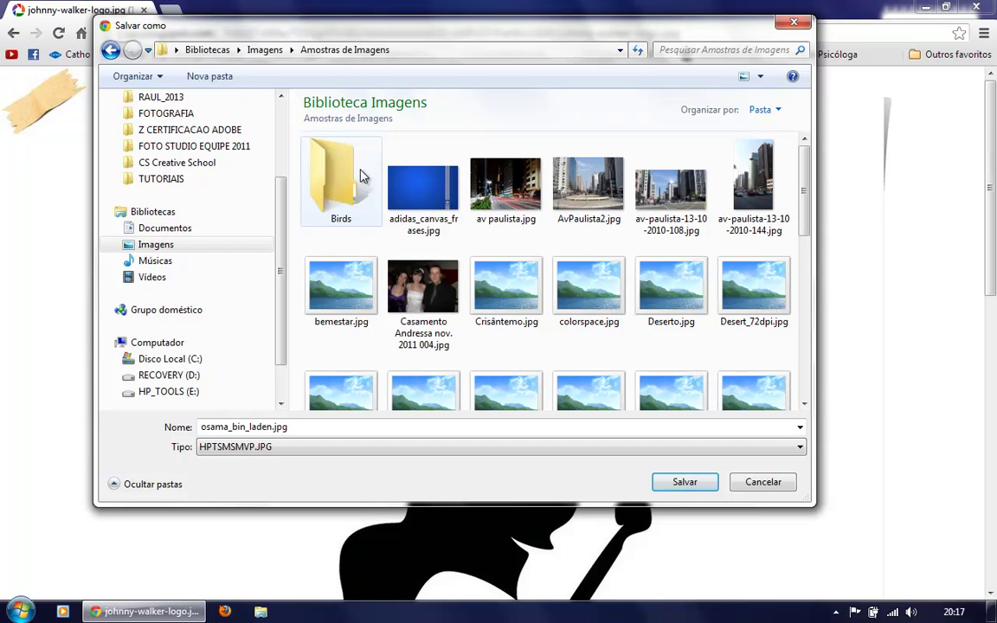
pyautogui.moveTo(806, 215)
pyautogui.mouseDown()
pyautogui.moveTo(808, 370)
pyautogui.moveTo(810, 351)
pyautogui.mouseUp()
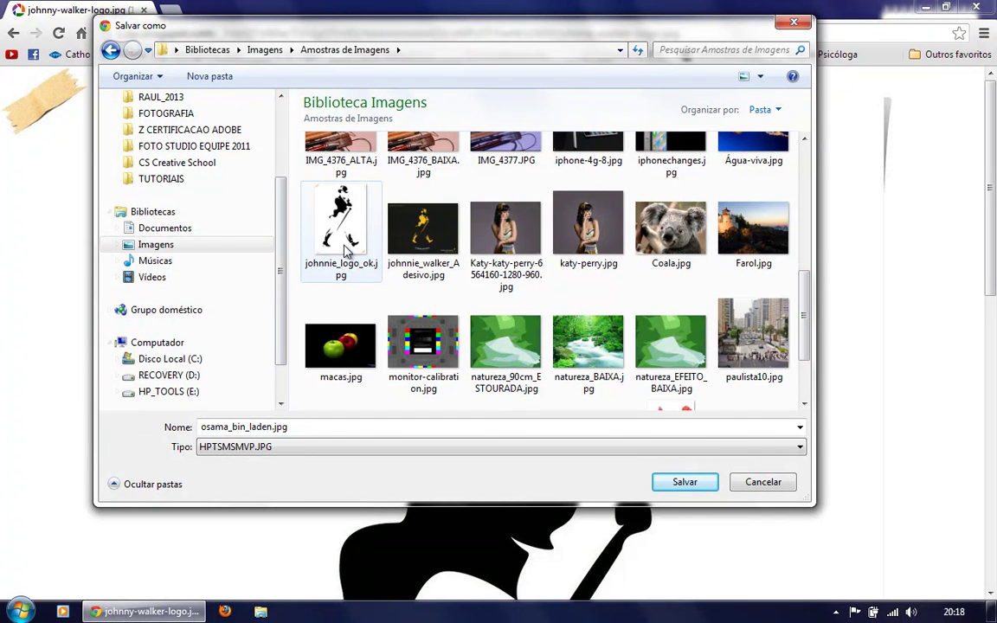
pyautogui.click(343, 234)
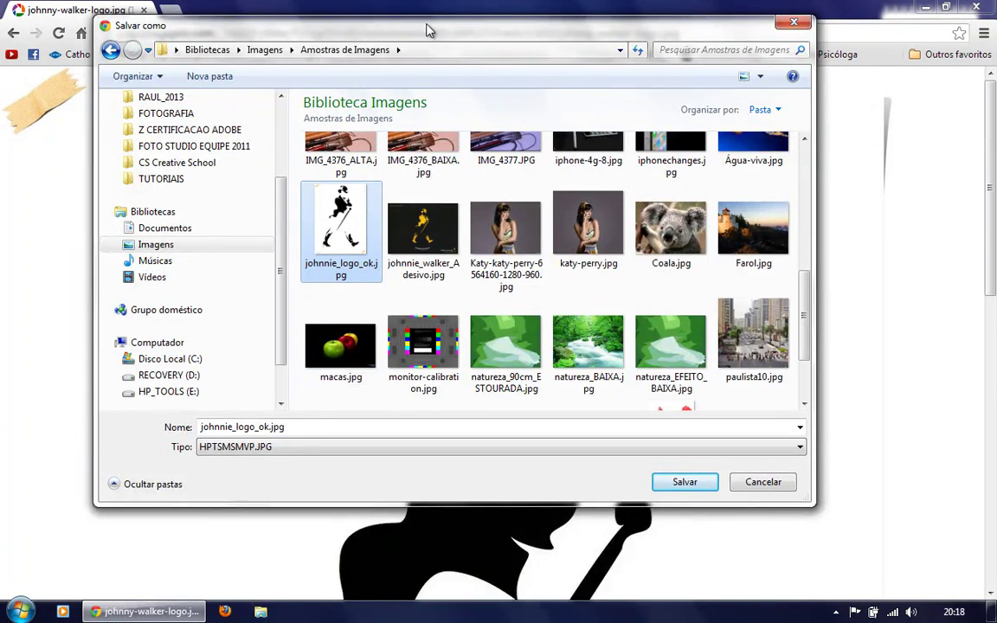
pyautogui.moveTo(427, 31); pyautogui.dragTo(431, 49)
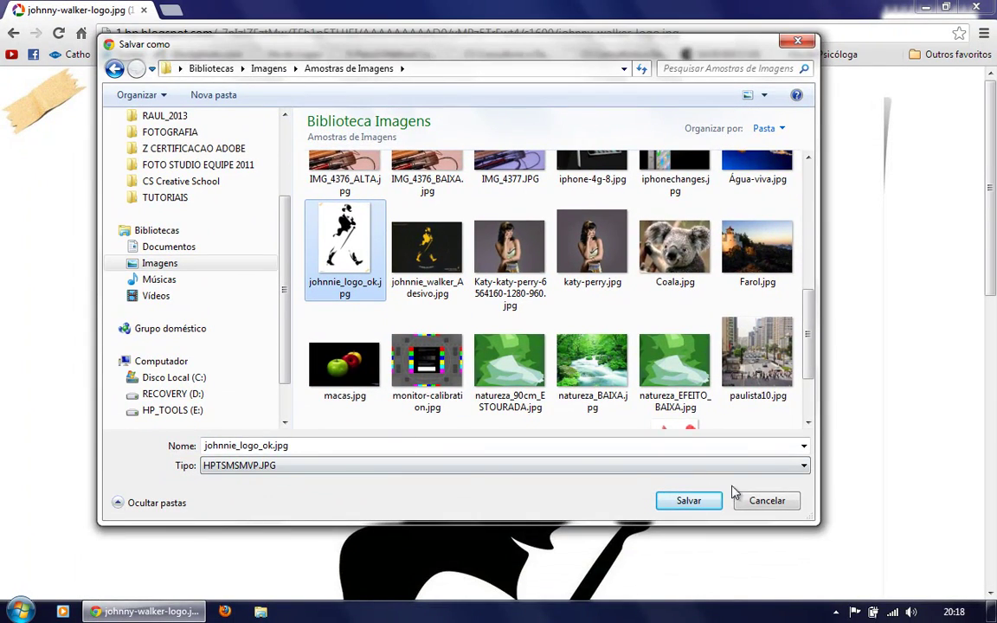
pyautogui.click(766, 505)
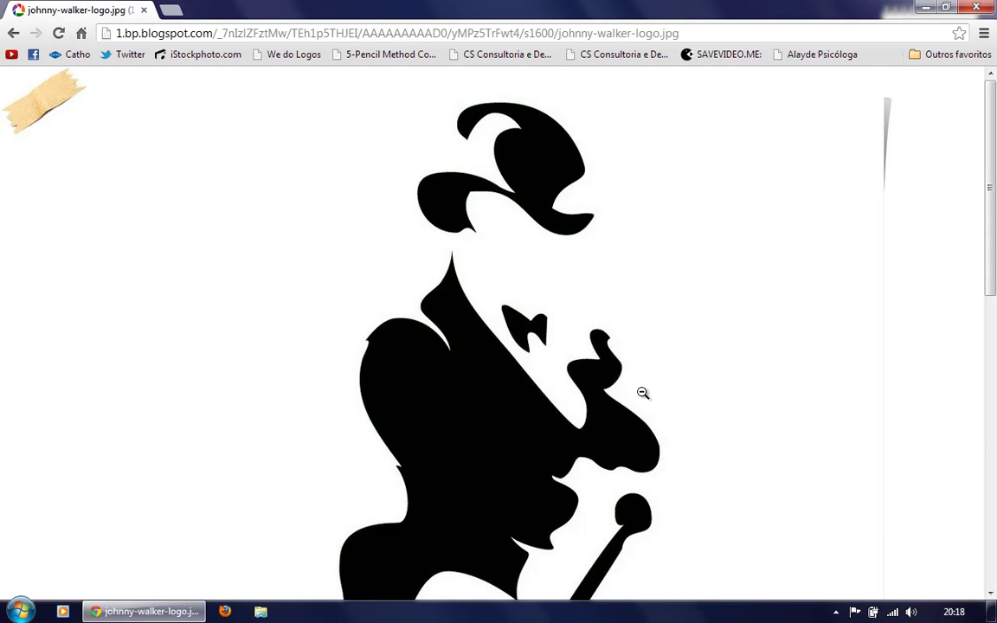
# Step: Close Chrome and launch Adobe Photoshop CS5 (64 Bit) from the Start menu
pyautogui.click(977, 10)
pyautogui.click(26, 611)
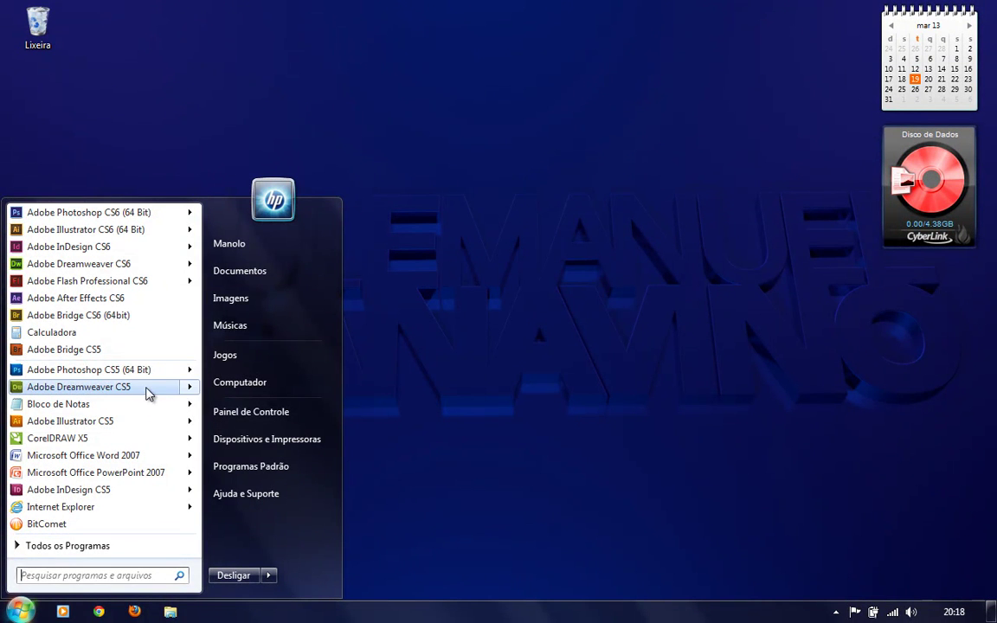
pyautogui.click(133, 372)
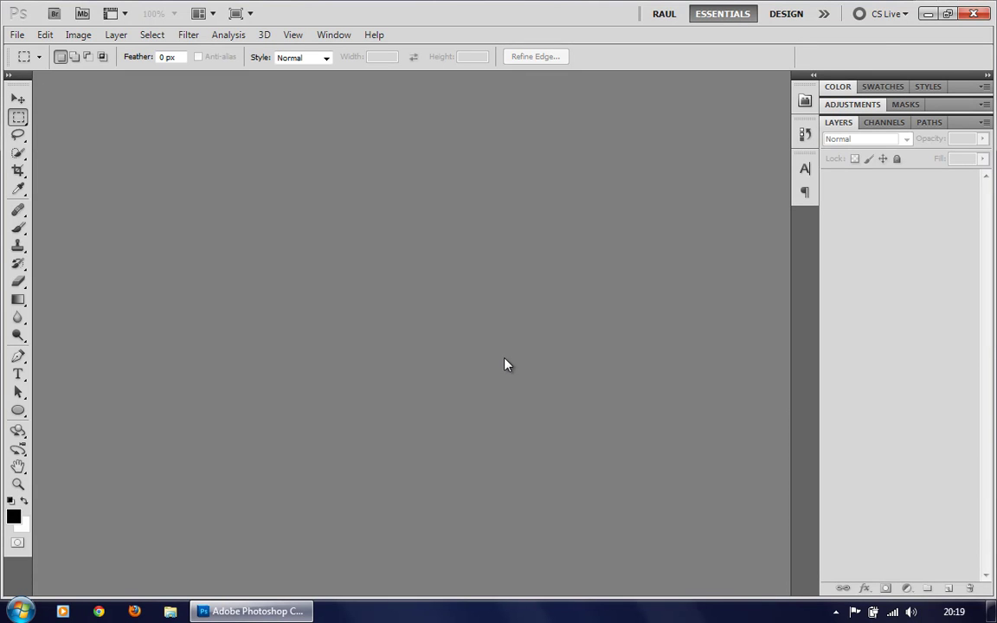
# Step: Select the Move tool in the empty Photoshop workspace
pyautogui.click(18, 100)
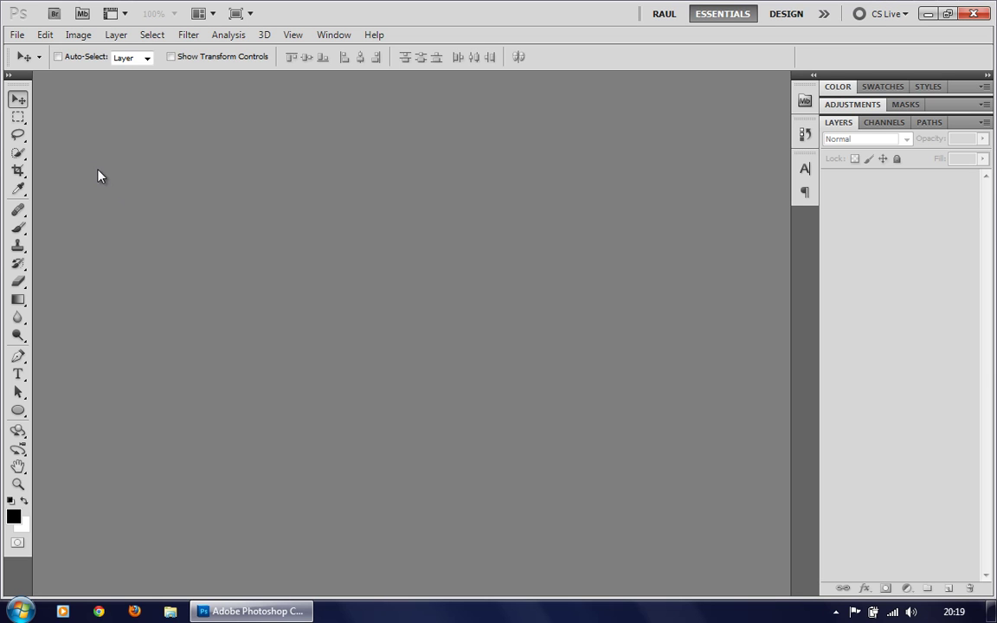
# Step: Open johnnie_logo_ok.jpg in Photoshop via File > Open
pyautogui.click(18, 34)
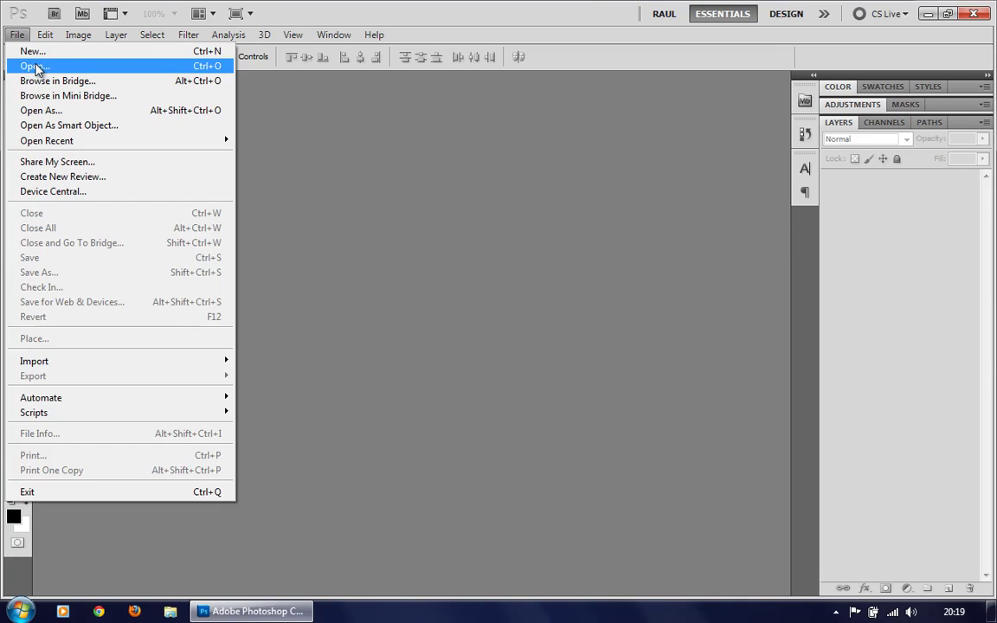
pyautogui.click(34, 67)
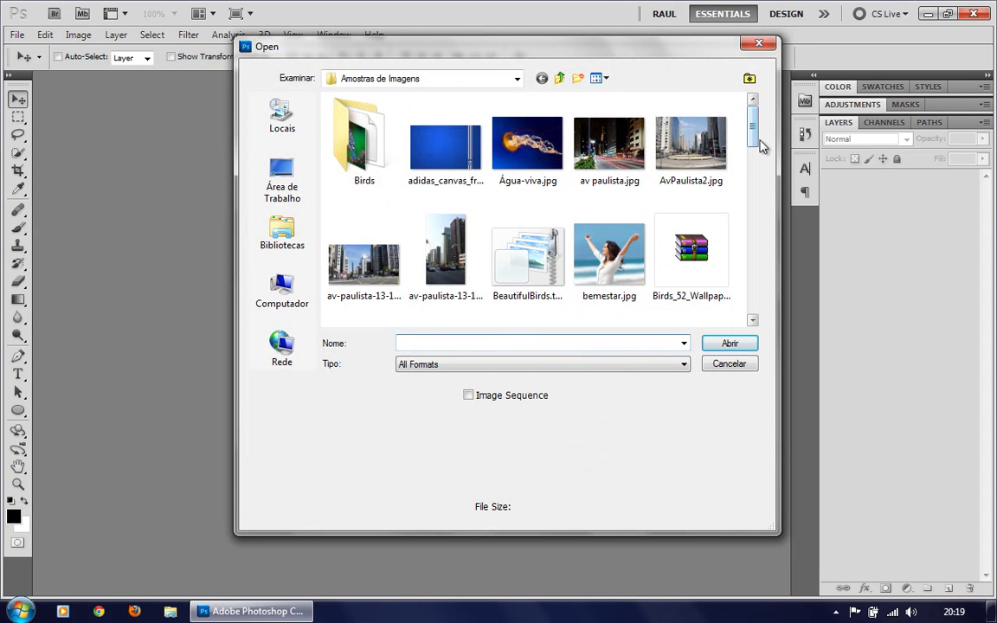
pyautogui.moveTo(755, 134); pyautogui.dragTo(756, 249)
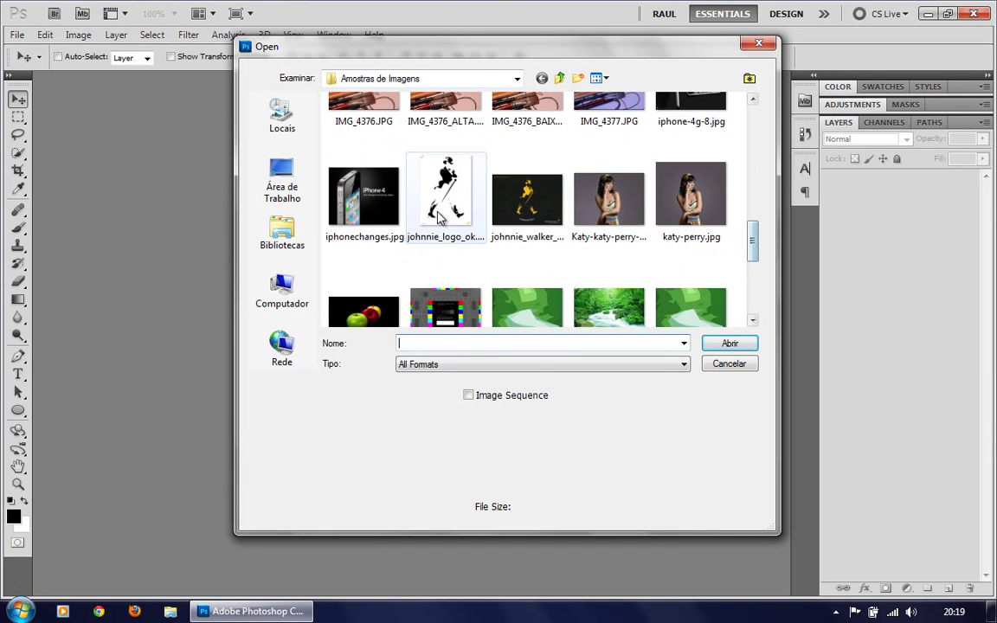
pyautogui.click(432, 243)
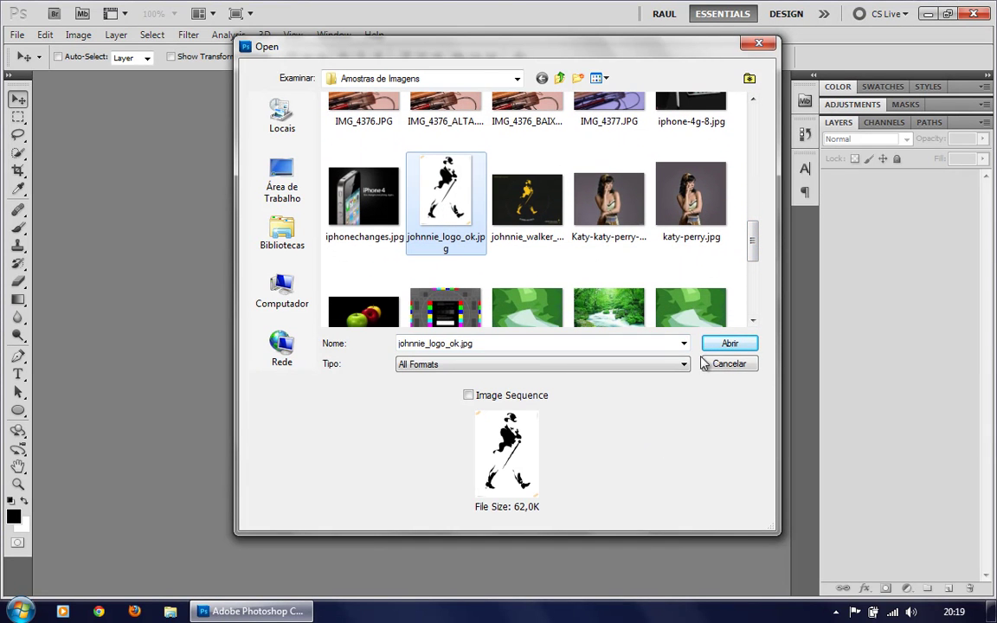
pyautogui.click(727, 345)
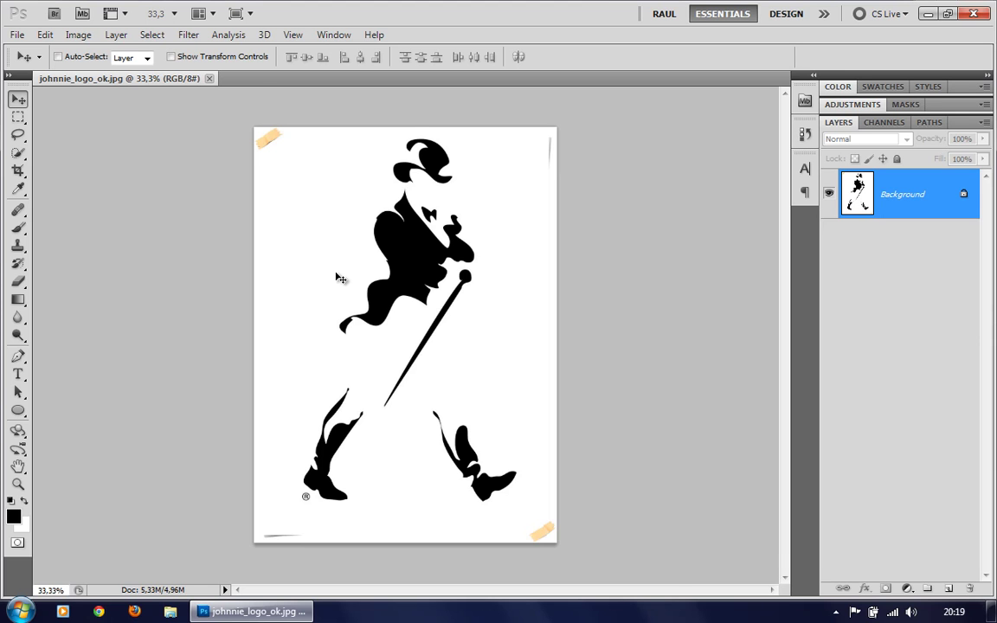
# Step: Zoom the logo to 100% and frame the hat and face
pyautogui.scroll(3, 336, 277)
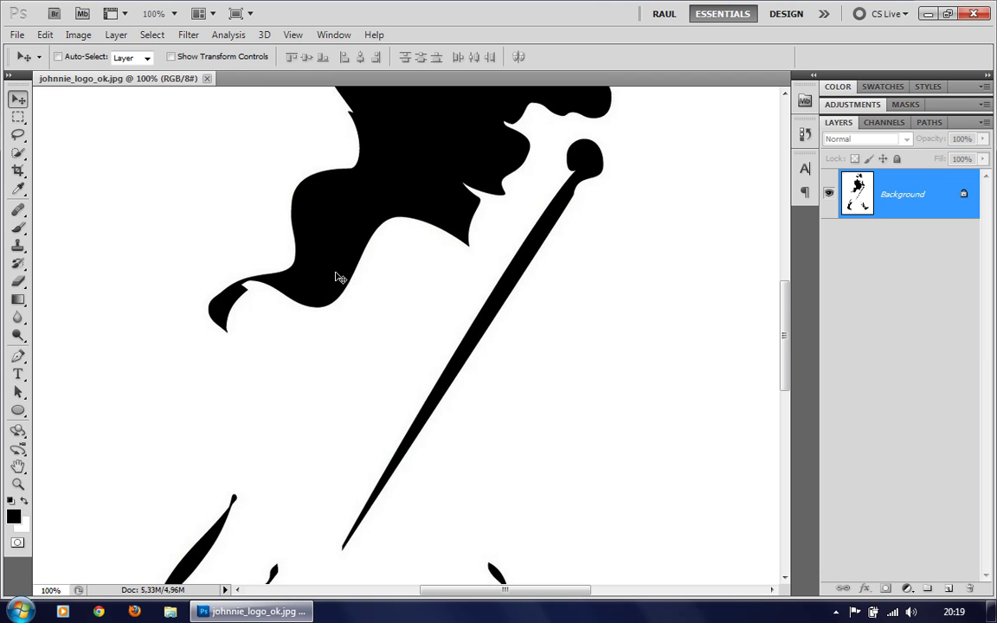
pyautogui.moveTo(261, 167); pyautogui.dragTo(460, 486)
pyautogui.moveTo(554, 169)
pyautogui.mouseDown()
pyautogui.moveTo(476, 285)
pyautogui.moveTo(476, 238)
pyautogui.moveTo(440, 215)
pyautogui.mouseUp()
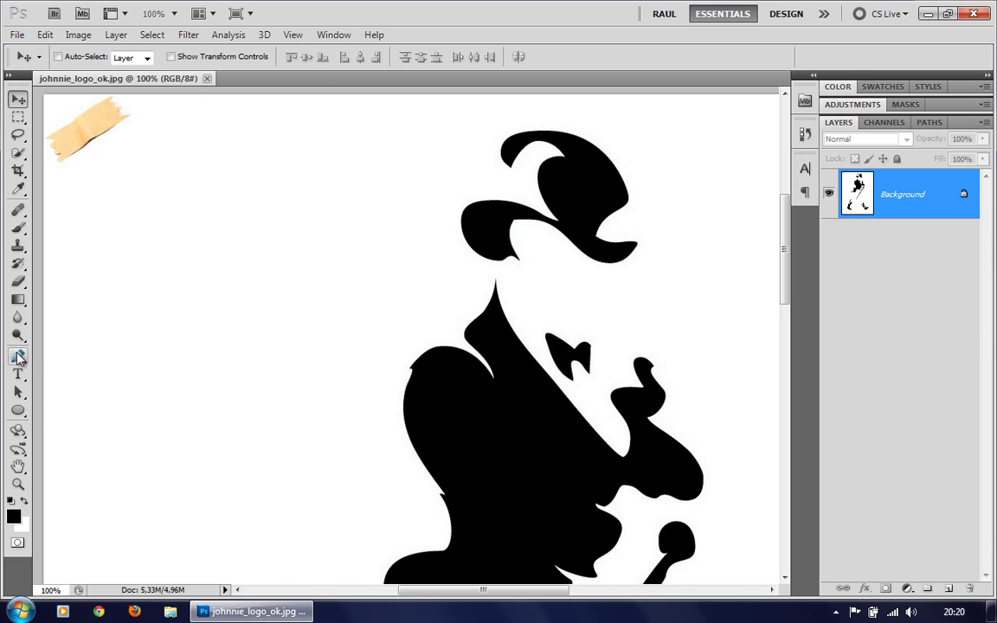
# Step: Browse the Pen and Path Selection tool variants, keeping the standard Pen and Path Selection tools
pyautogui.click(20, 359)
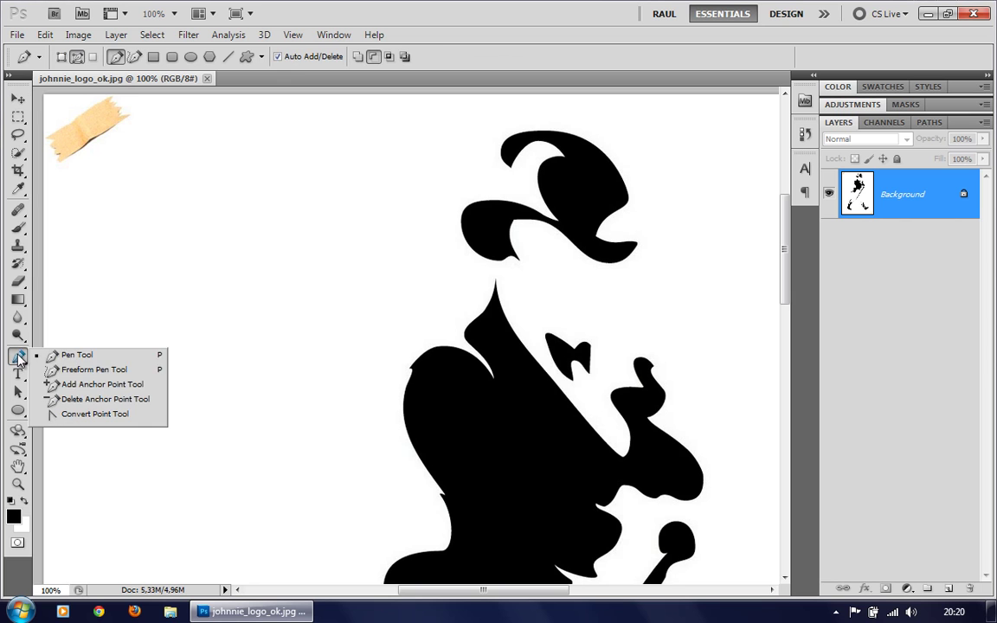
pyautogui.click(77, 358)
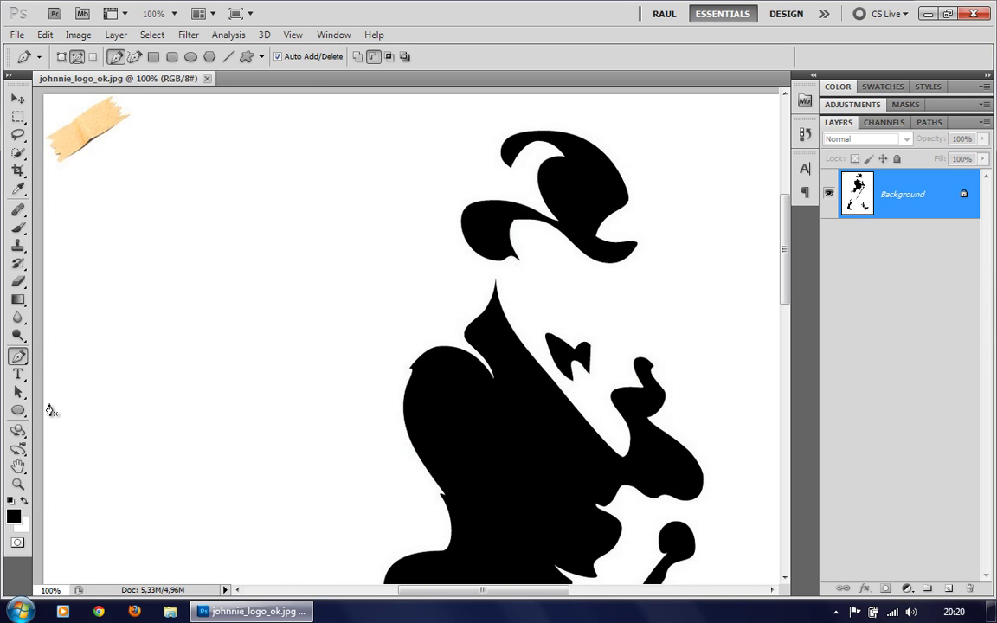
pyautogui.moveTo(21, 399); pyautogui.dragTo(90, 414)
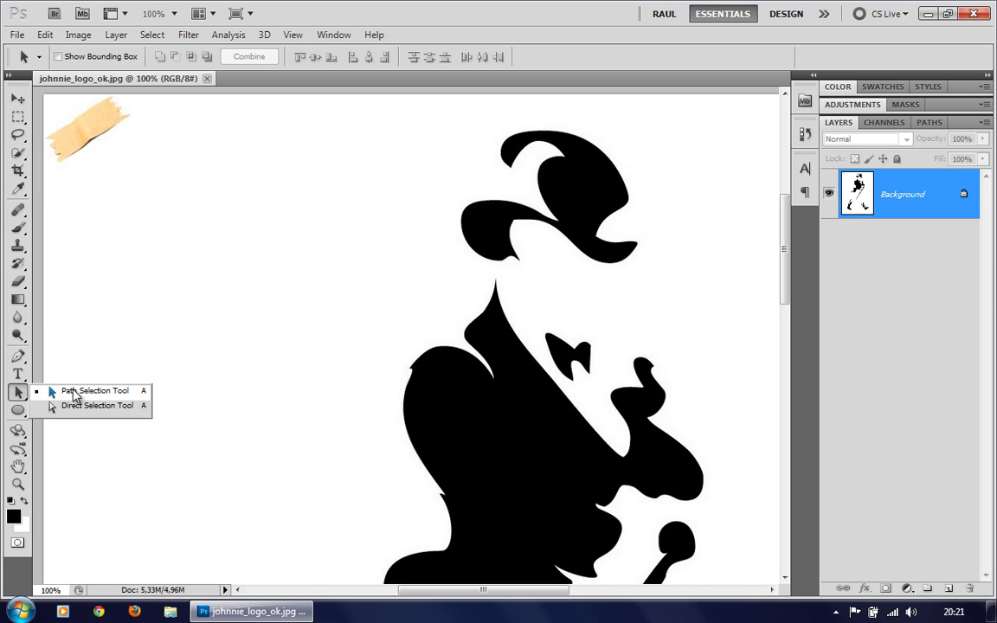
pyautogui.click(51, 391)
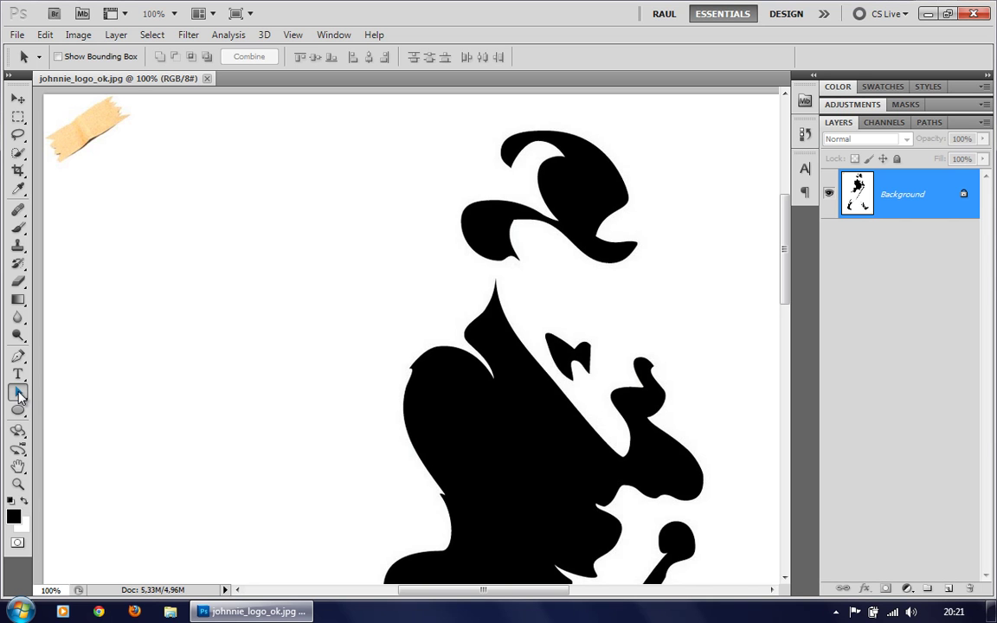
pyautogui.click(24, 418)
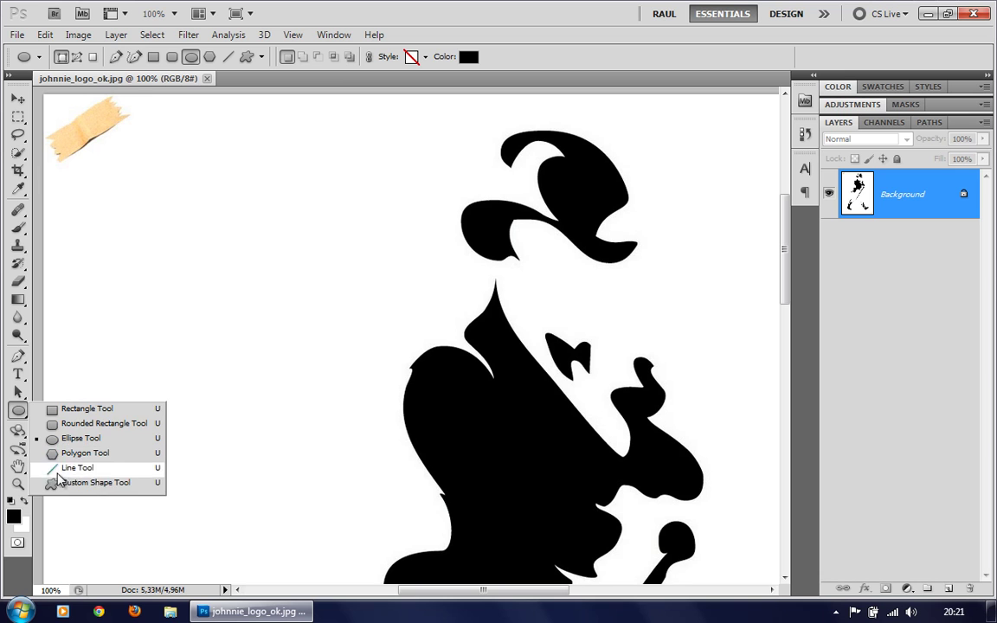
# Step: Draw a black rectangle as Shape 1 to the left of the hat
pyautogui.click(90, 410)
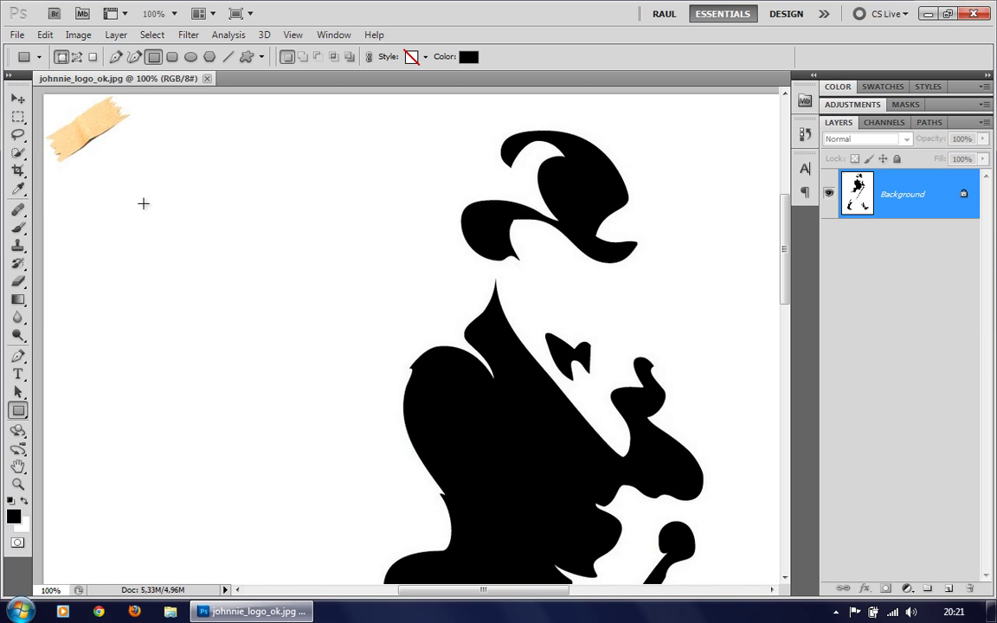
pyautogui.moveTo(130, 182); pyautogui.dragTo(255, 265)
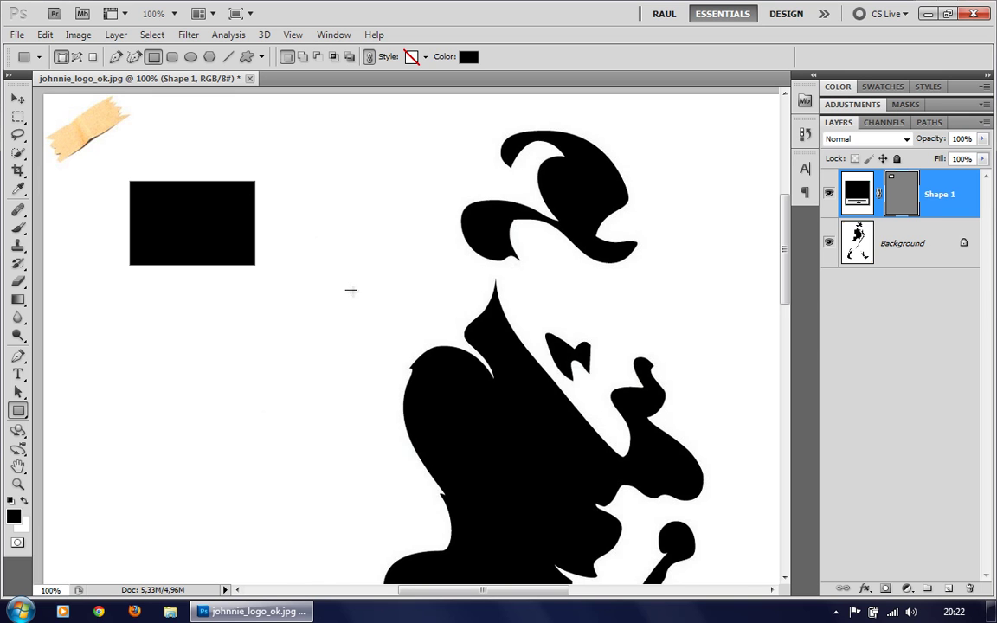
pyautogui.click(908, 199)
pyautogui.keyDown('shift'); pyautogui.click(908, 199); pyautogui.keyUp('shift')
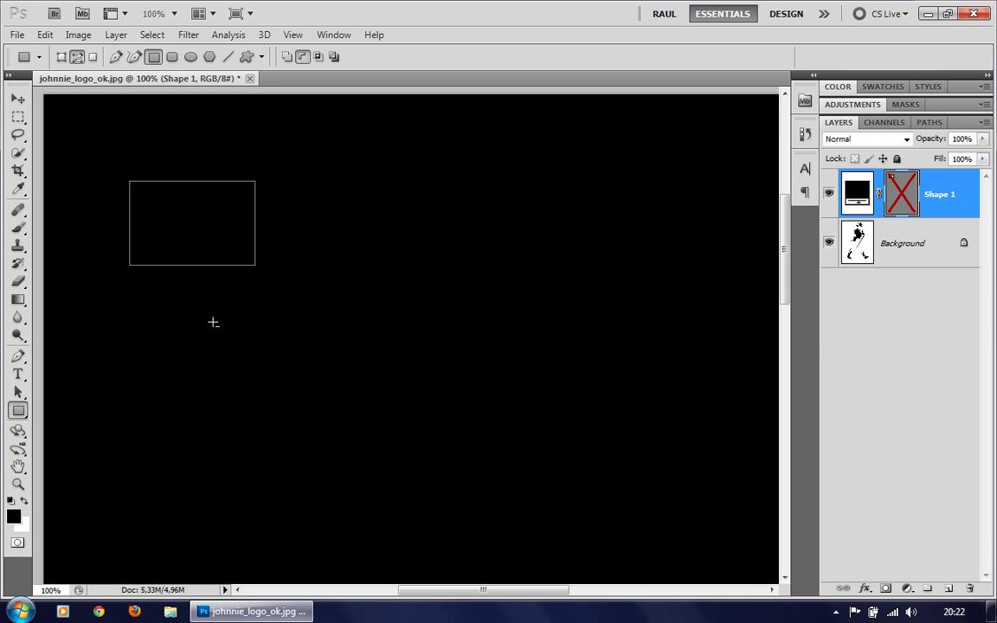
pyautogui.click(903, 202)
pyautogui.keyDown('shift'); pyautogui.click(904, 194); pyautogui.keyUp('shift')
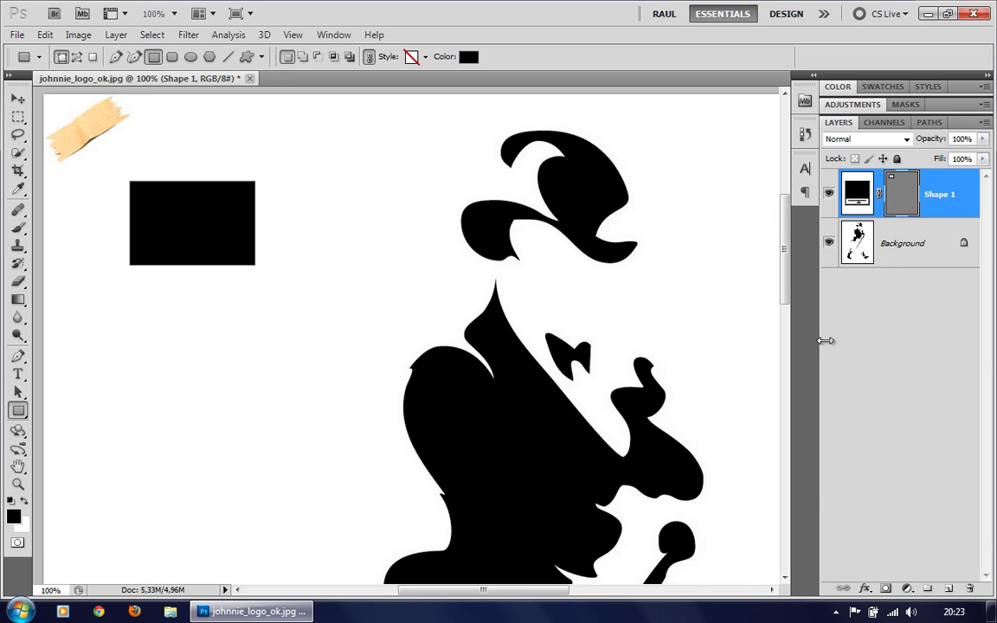
# Step: Switch to the Rounded Rectangle Tool and try a red fill, but cancel to keep black
pyautogui.rightClick(18, 413)
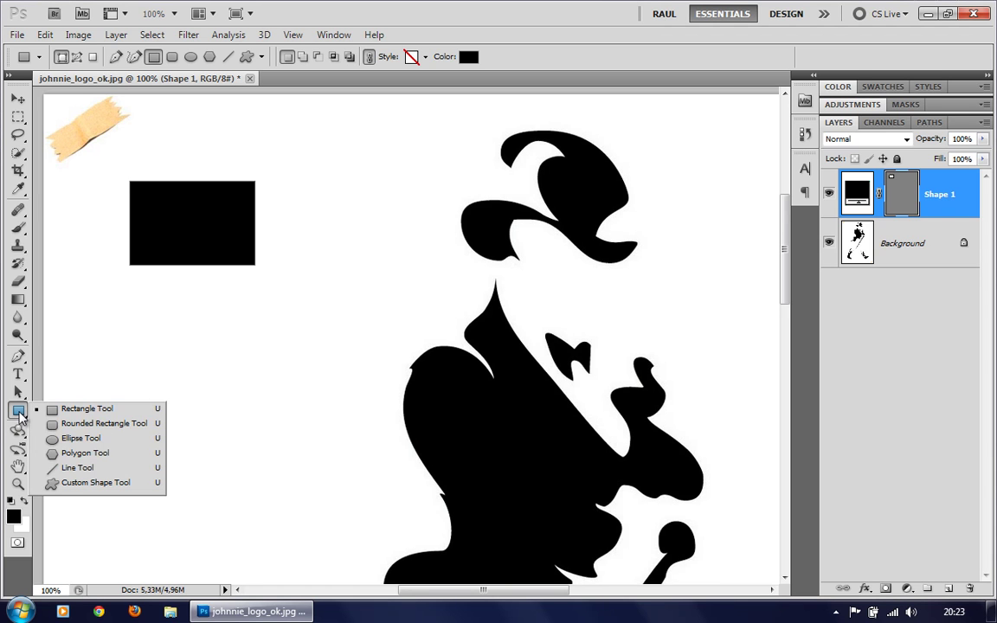
pyautogui.click(121, 424)
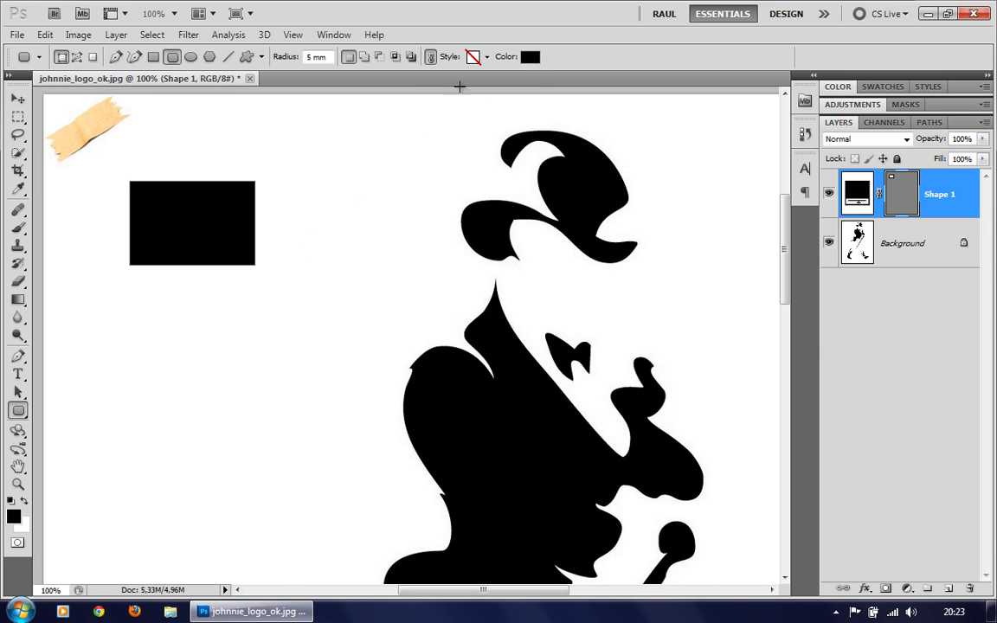
pyautogui.click(529, 57)
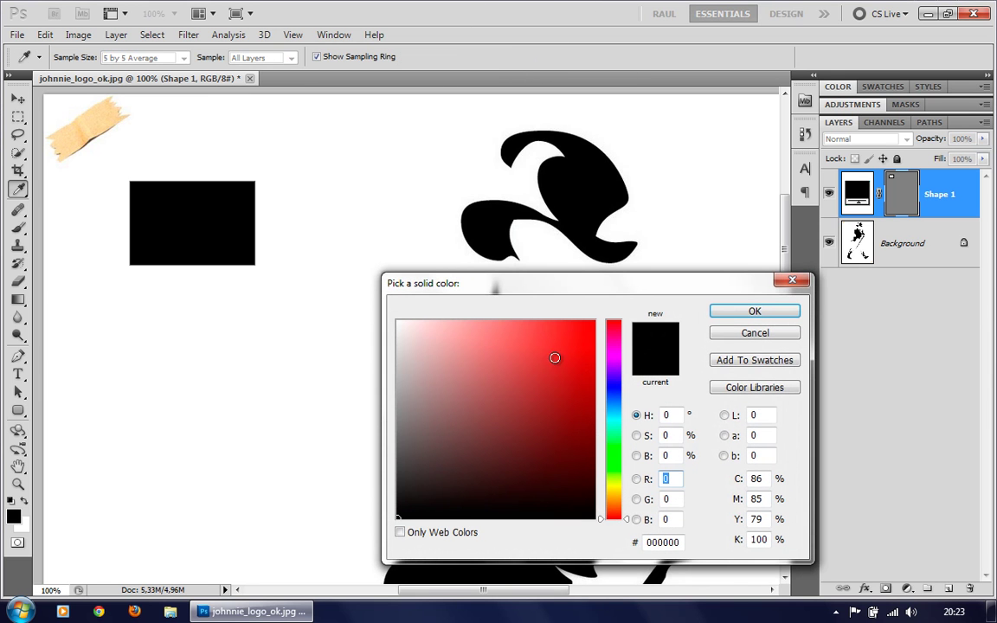
pyautogui.moveTo(577, 340)
pyautogui.mouseDown()
pyautogui.moveTo(612, 307)
pyautogui.moveTo(600, 236)
pyautogui.mouseUp()
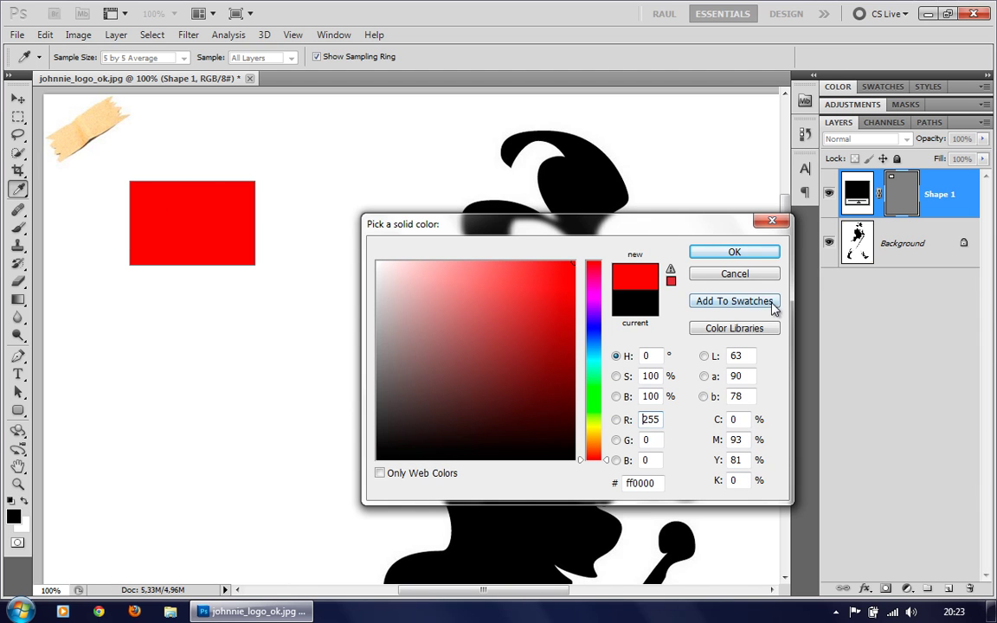
pyautogui.click(732, 274)
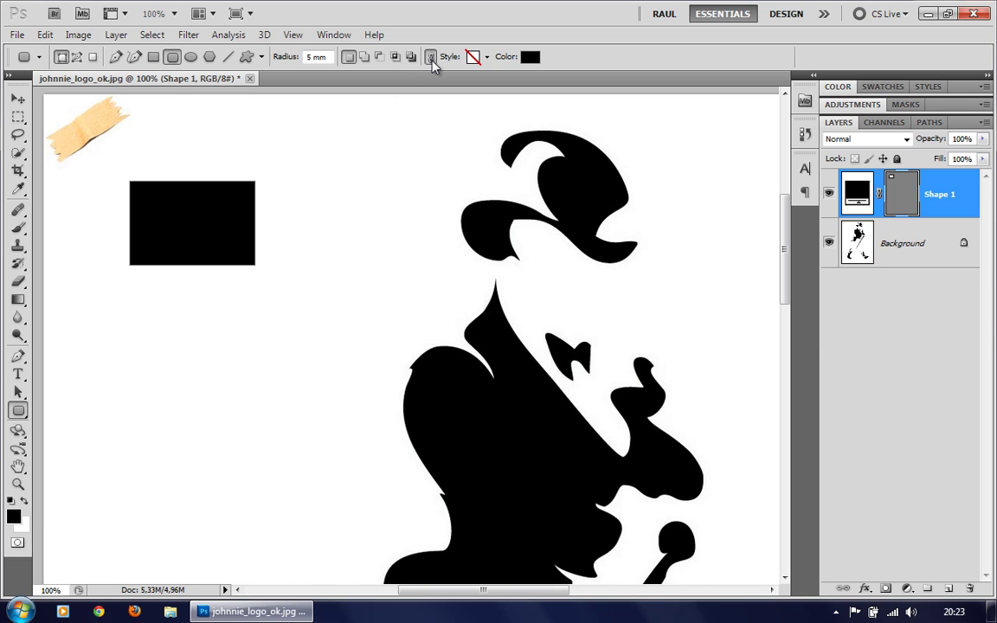
# Step: Draw a bright green rounded square to the right of the black rectangle
pyautogui.click(529, 57)
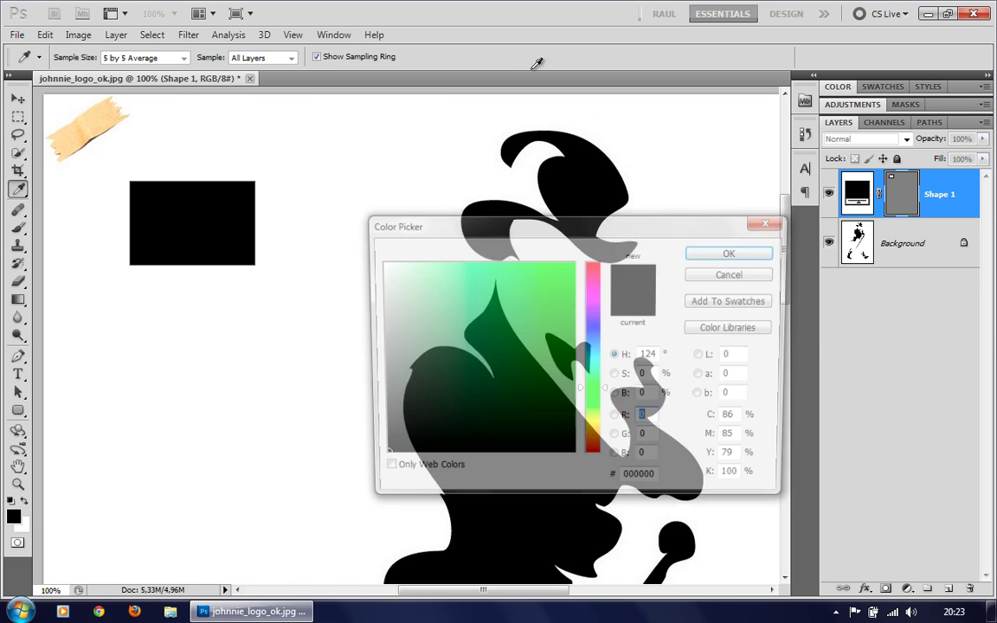
pyautogui.click(574, 261)
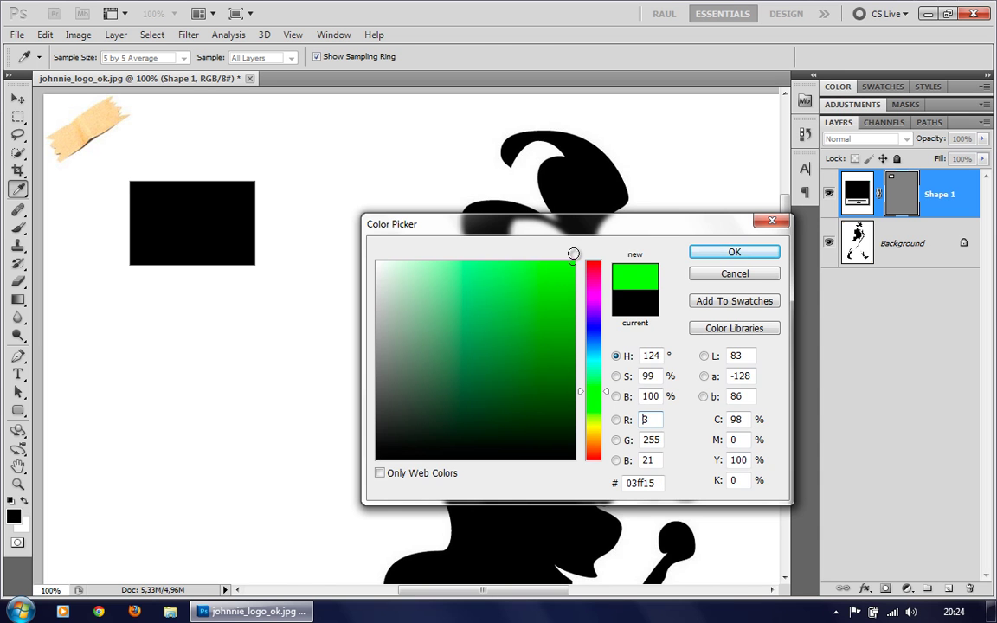
pyautogui.click(733, 252)
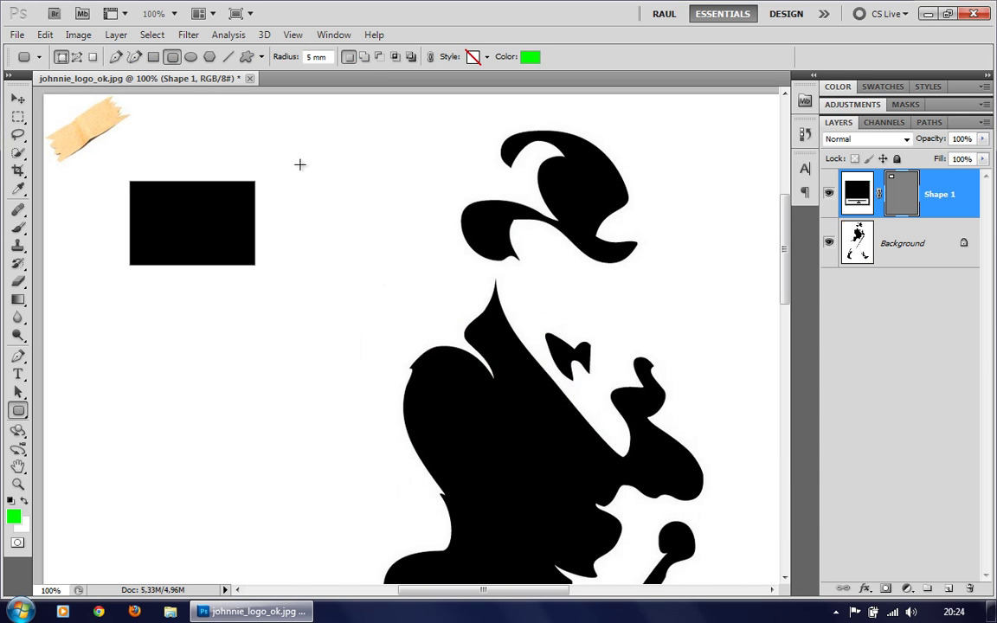
pyautogui.moveTo(300, 161)
pyautogui.mouseDown()
pyautogui.moveTo(409, 273)
pyautogui.moveTo(357, 213)
pyautogui.moveTo(403, 269)
pyautogui.moveTo(397, 254)
pyautogui.mouseUp()
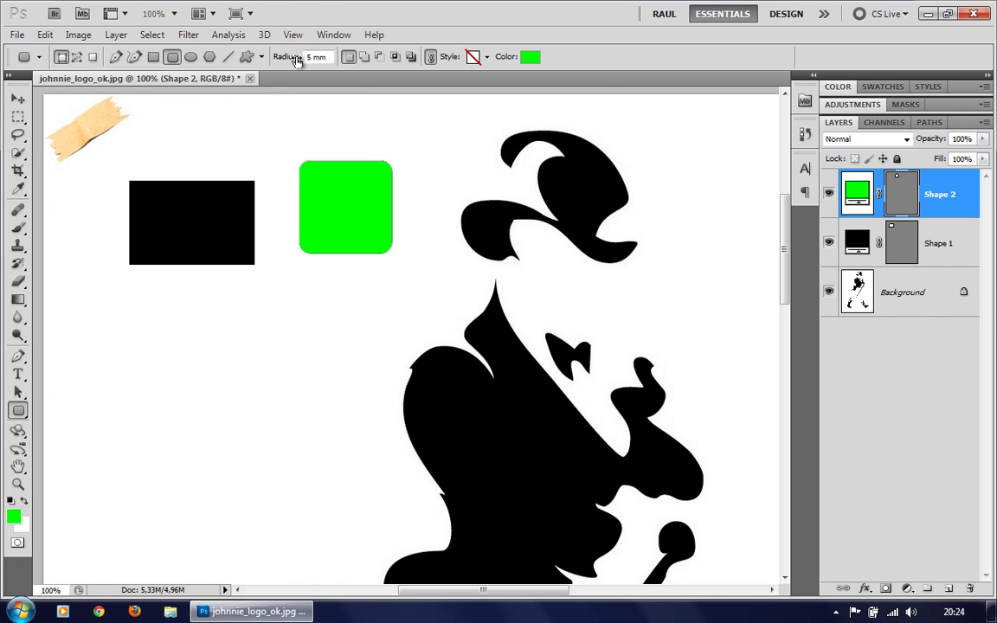
pyautogui.click(325, 58)
# Step: Show the rulers and drag out vertical and horizontal guides aligned to the green square
pyautogui.hotkey('ctrl', 'r')
pyautogui.moveTo(37, 137); pyautogui.dragTo(379, 166)
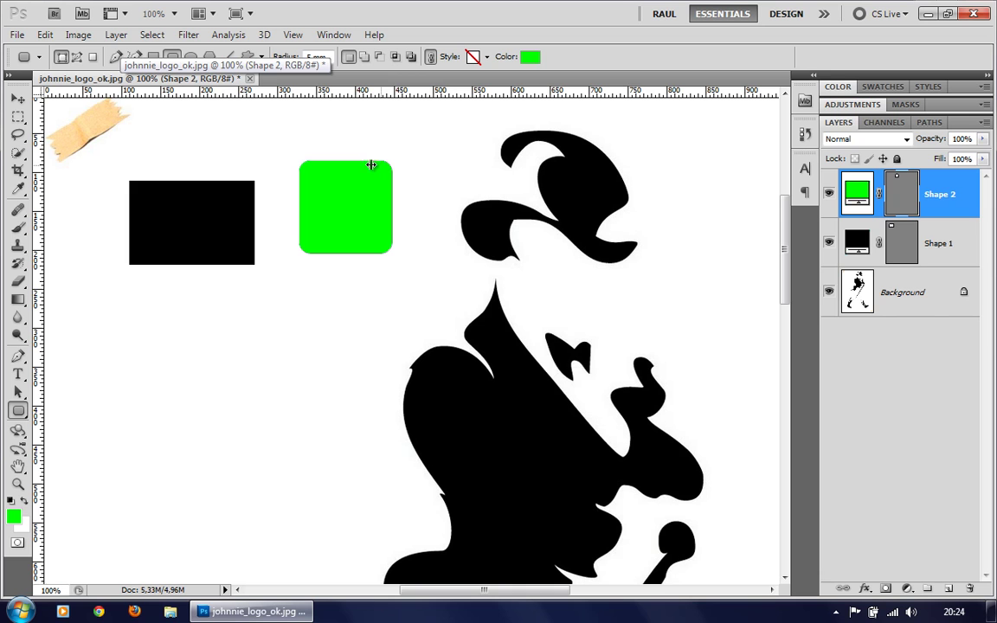
pyautogui.moveTo(373, 90)
pyautogui.mouseDown()
pyautogui.moveTo(378, 141)
pyautogui.moveTo(399, 171)
pyautogui.mouseUp()
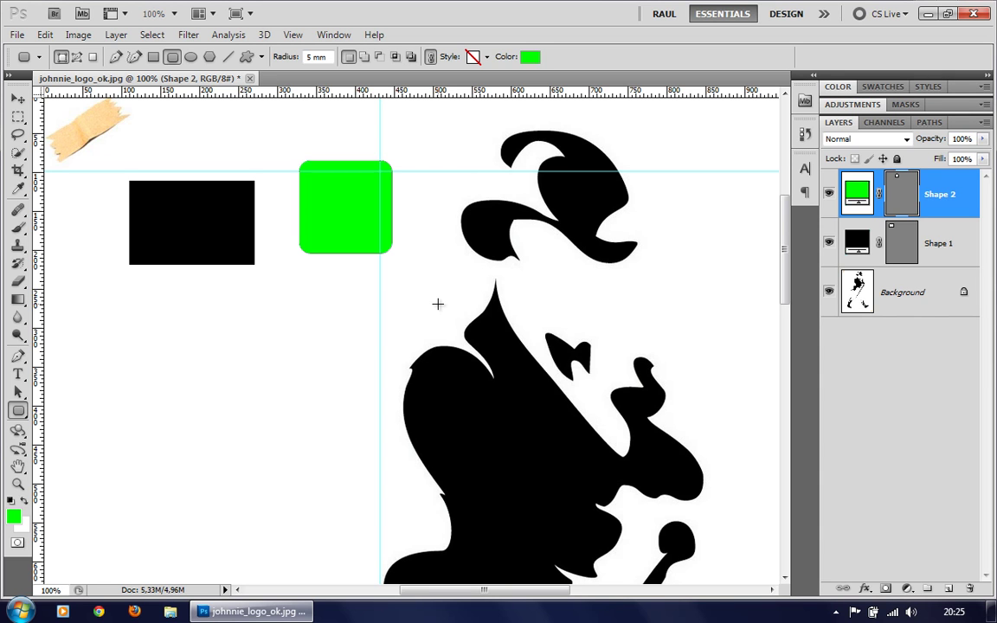
# Step: Remove both guides and hide the rulers with Ctrl+R
pyautogui.hotkey('ctrl', 'z')
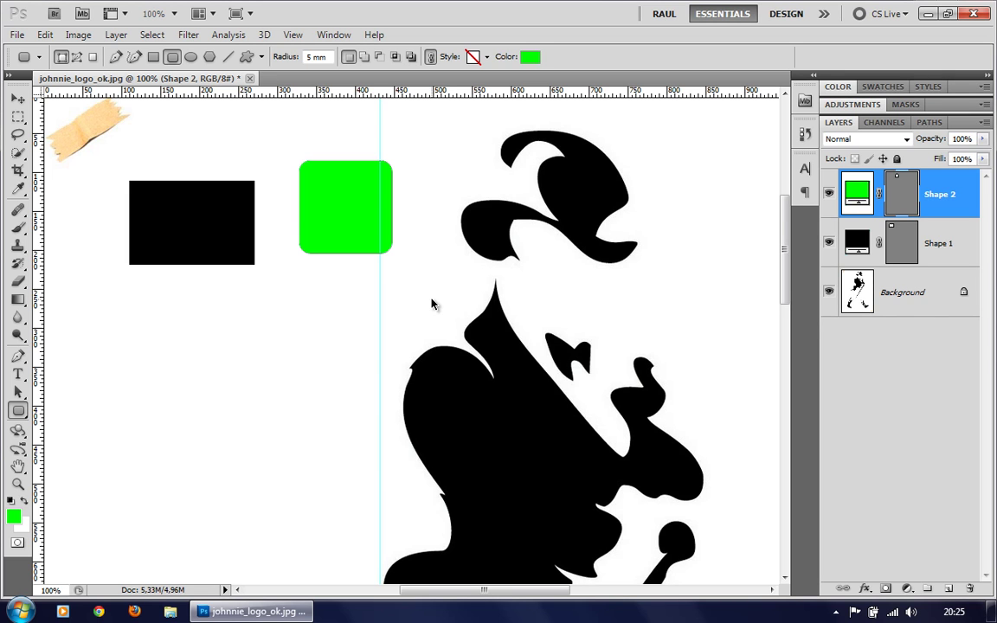
pyautogui.hotkey('ctrl', ';')
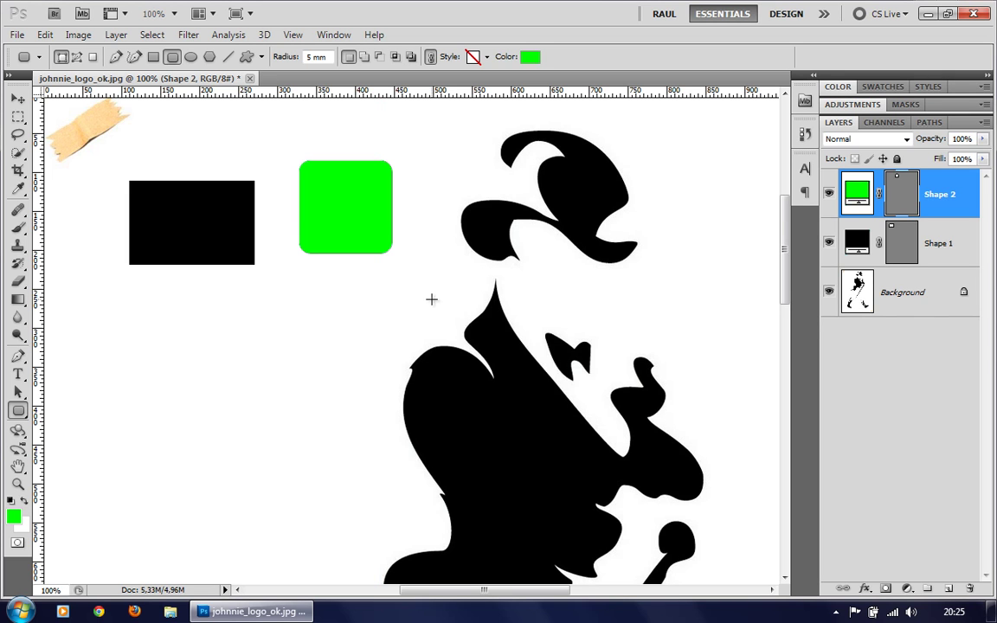
pyautogui.hotkey('ctrl', 'r')
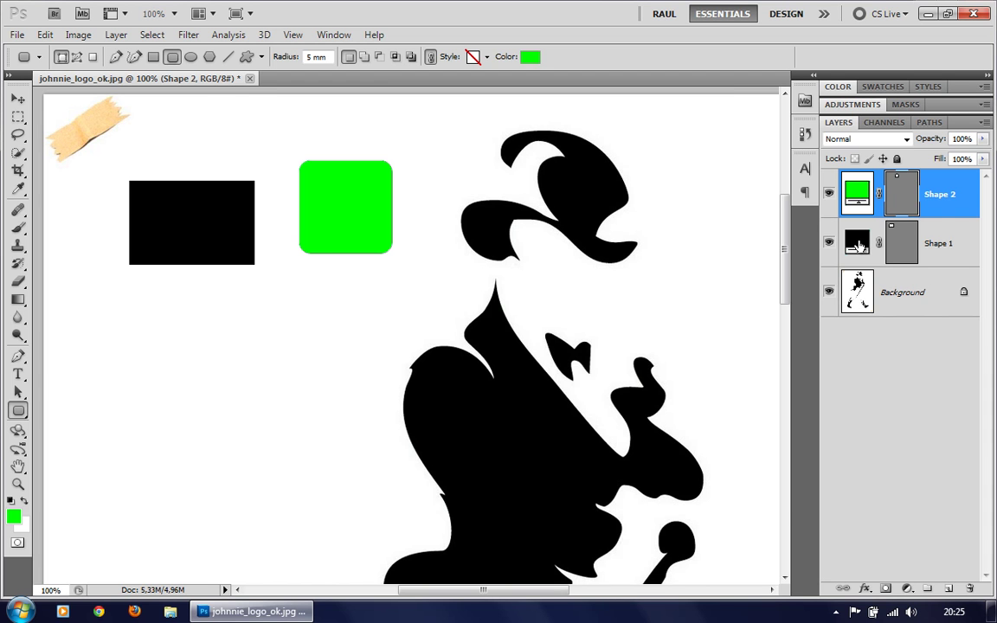
# Step: Recolour the Shape 1 rectangle fill to red with R set to 255
pyautogui.doubleClick(858, 246)
pyautogui.click(649, 419)
pyautogui.write('255')
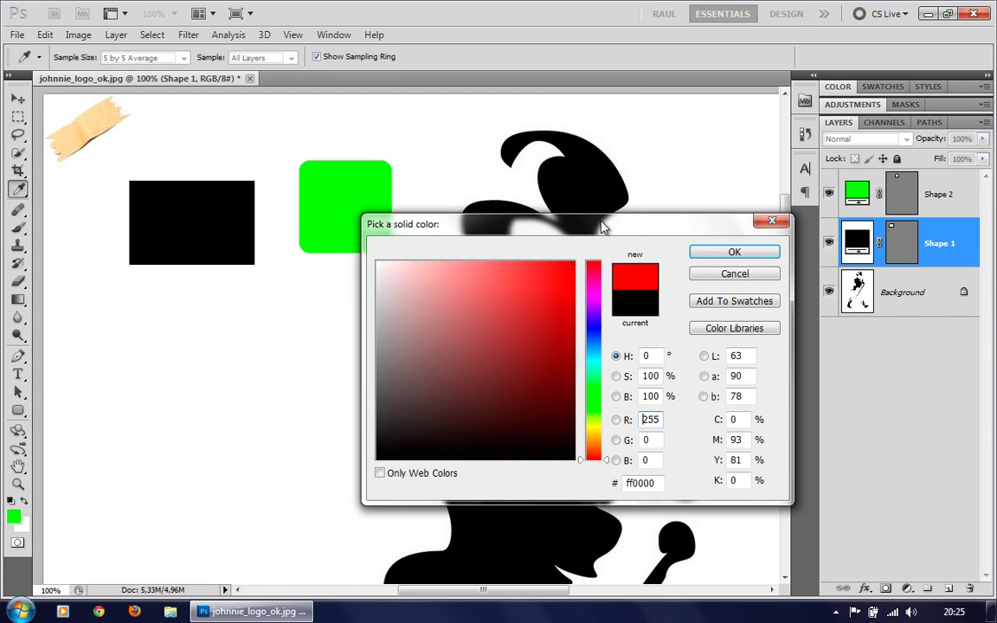
pyautogui.click(727, 252)
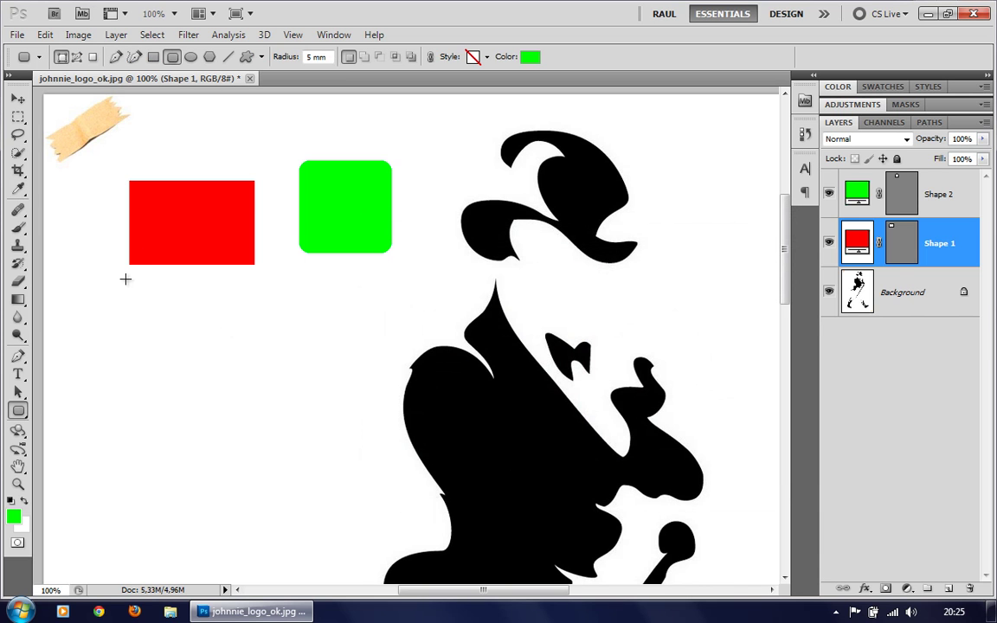
# Step: Move the red rectangle and green rounded square upward so they sit level
pyautogui.click(18, 101)
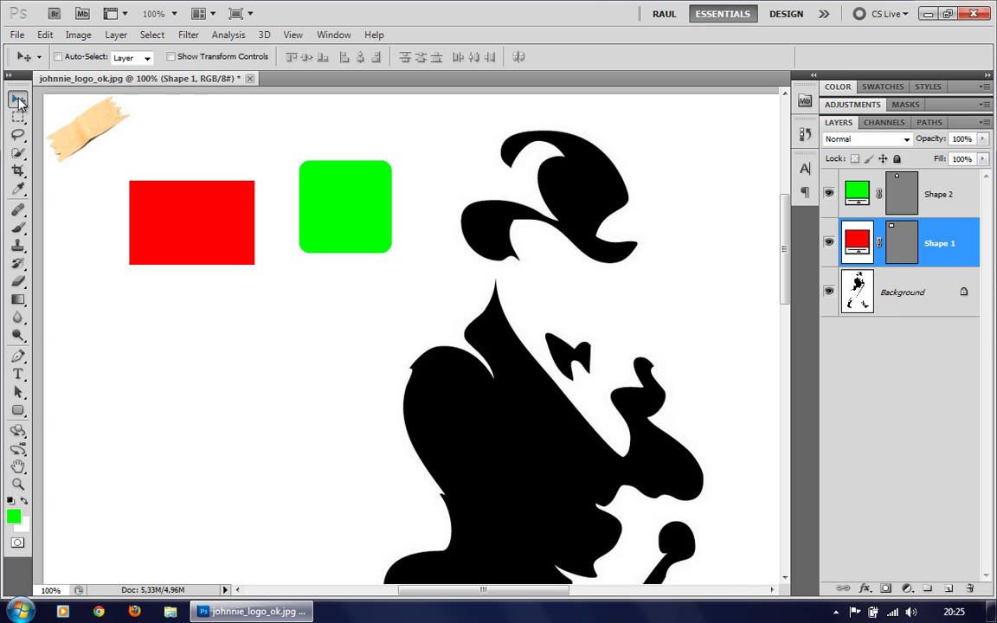
pyautogui.moveTo(235, 206); pyautogui.dragTo(241, 189)
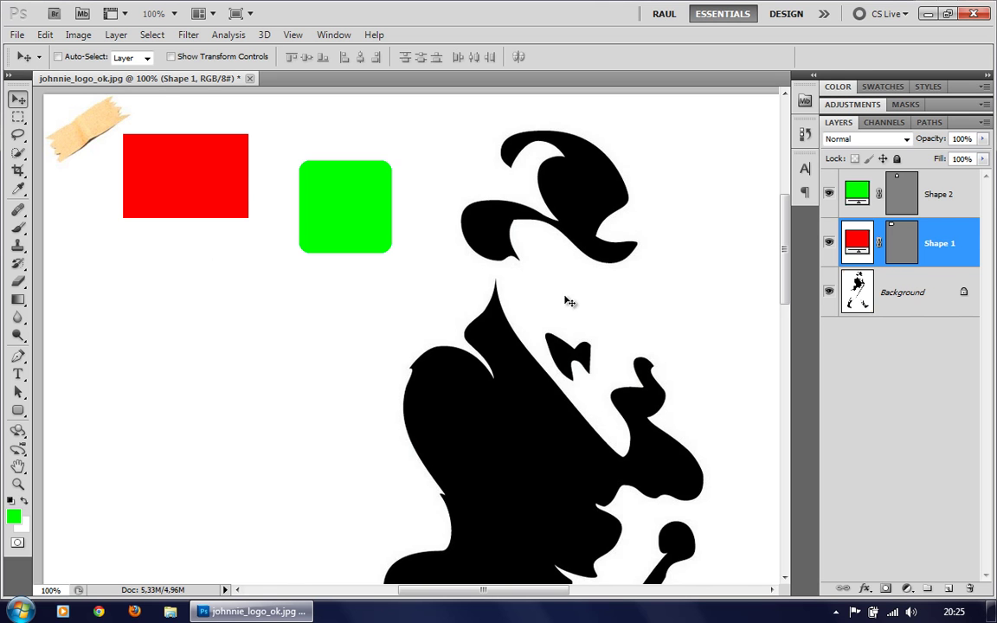
pyautogui.click(859, 180)
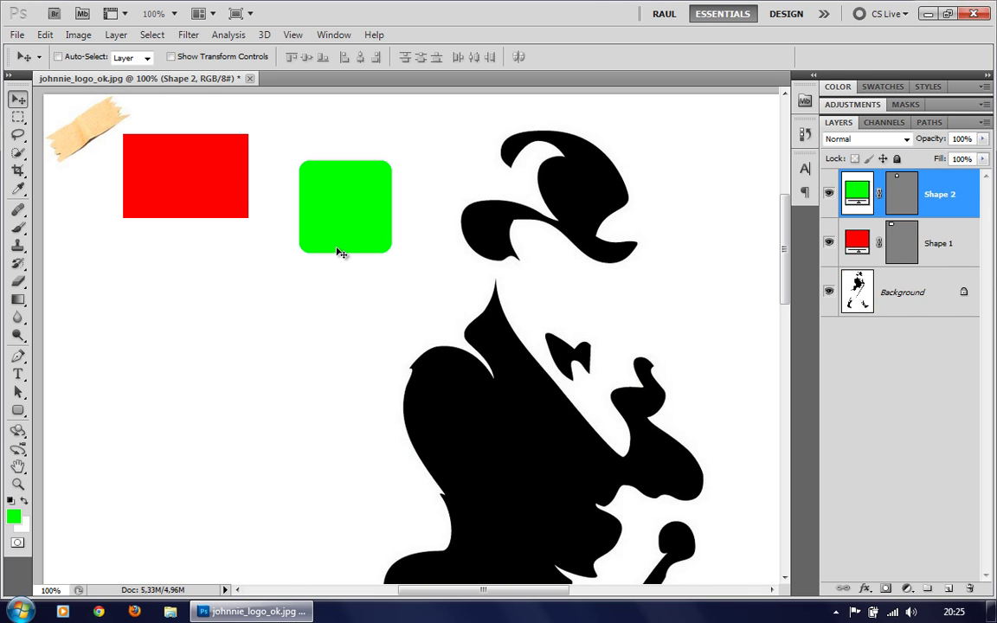
pyautogui.moveTo(365, 244)
pyautogui.mouseDown()
pyautogui.moveTo(354, 213)
pyautogui.moveTo(328, 204)
pyautogui.mouseUp()
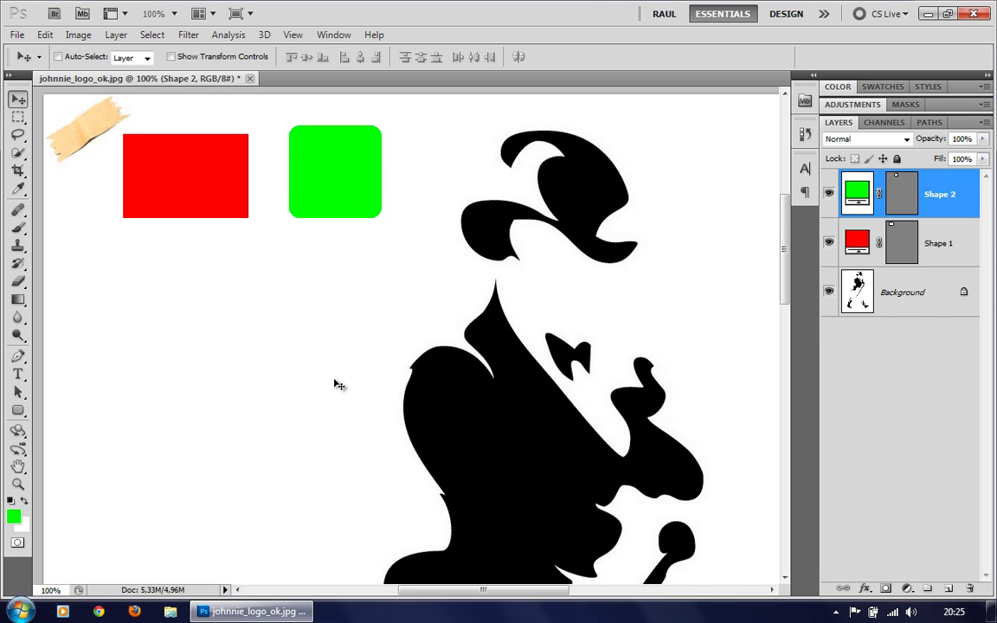
pyautogui.click(18, 410)
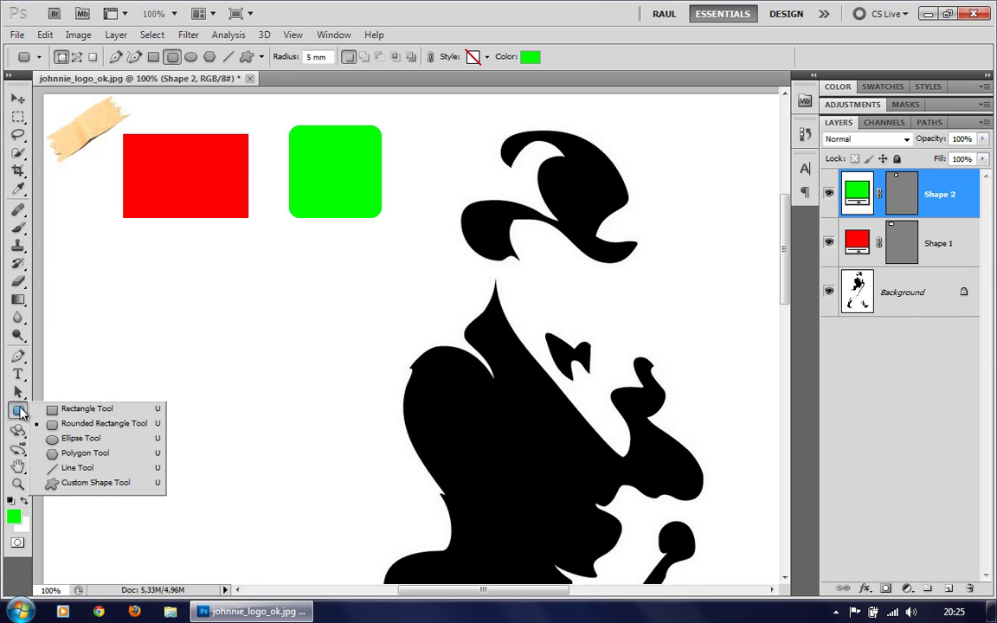
# Step: Switch to the Ellipse tool with a purple fill colour
pyautogui.click(80, 438)
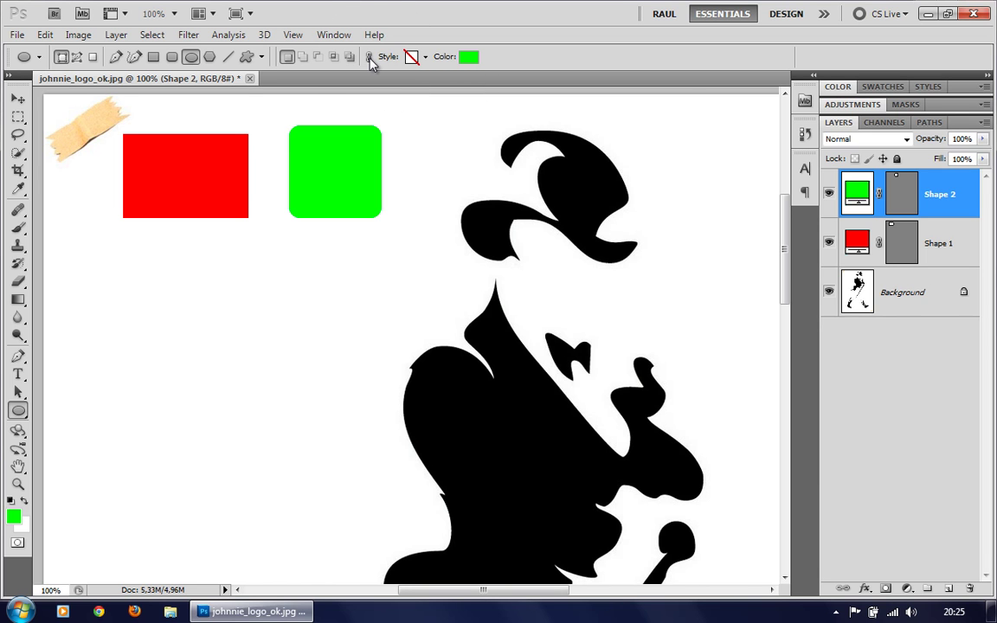
pyautogui.click(468, 56)
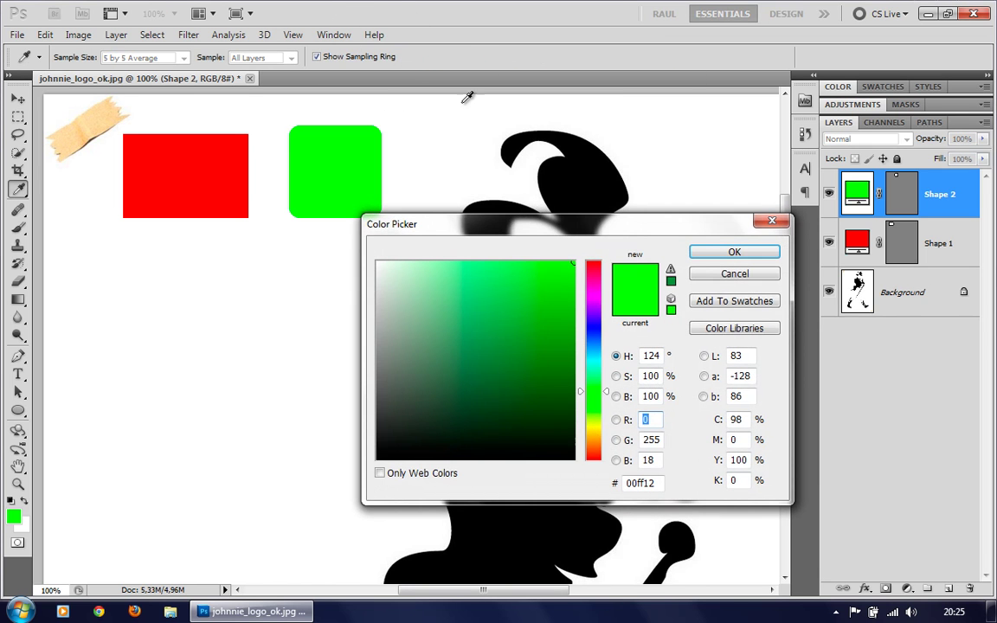
pyautogui.click(593, 308)
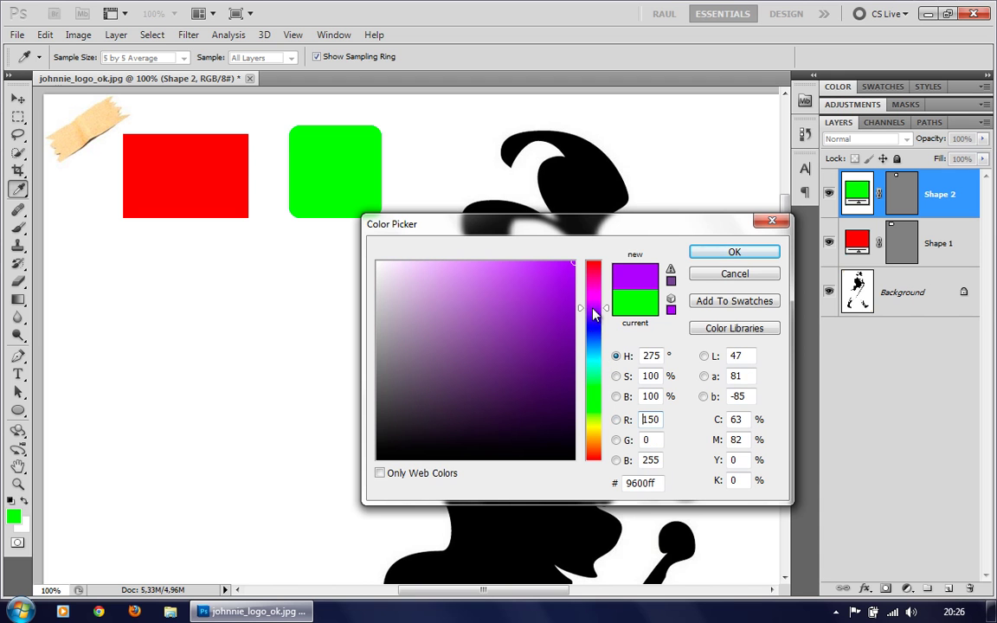
pyautogui.click(705, 252)
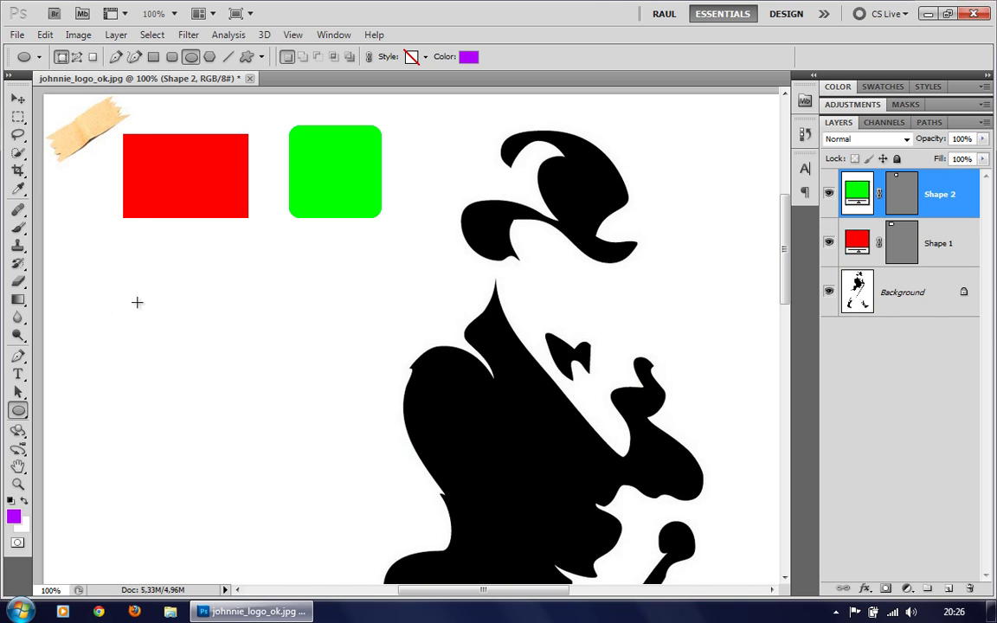
# Step: Shift-drag a perfect circle below the red rectangle as Shape 3
pyautogui.moveTo(148, 308)
pyautogui.mouseDown()
pyautogui.moveTo(222, 341)
pyautogui.moveTo(231, 370)
pyautogui.moveTo(241, 357)
pyautogui.mouseUp()
pyautogui.press('shift')
pyautogui.moveTo(241, 357)
pyautogui.mouseDown()
pyautogui.moveTo(246, 416)
pyautogui.moveTo(213, 377)
pyautogui.moveTo(219, 370)
pyautogui.moveTo(268, 440)
pyautogui.moveTo(189, 369)
pyautogui.moveTo(279, 463)
pyautogui.moveTo(200, 347)
pyautogui.moveTo(200, 370)
pyautogui.moveTo(236, 405)
pyautogui.moveTo(177, 326)
pyautogui.moveTo(246, 429)
pyautogui.moveTo(197, 368)
pyautogui.moveTo(163, 335)
pyautogui.moveTo(227, 398)
pyautogui.moveTo(156, 340)
pyautogui.moveTo(208, 361)
pyautogui.moveTo(153, 325)
pyautogui.moveTo(199, 369)
pyautogui.moveTo(164, 354)
pyautogui.moveTo(223, 417)
pyautogui.moveTo(143, 327)
pyautogui.moveTo(205, 392)
pyautogui.moveTo(173, 340)
pyautogui.moveTo(173, 316)
pyautogui.moveTo(238, 412)
pyautogui.moveTo(147, 320)
pyautogui.moveTo(224, 392)
pyautogui.moveTo(165, 328)
pyautogui.moveTo(218, 374)
pyautogui.moveTo(193, 356)
pyautogui.moveTo(243, 407)
pyautogui.moveTo(148, 311)
pyautogui.moveTo(159, 316)
pyautogui.moveTo(210, 371)
pyautogui.moveTo(142, 313)
pyautogui.moveTo(195, 354)
pyautogui.moveTo(150, 311)
pyautogui.moveTo(178, 334)
pyautogui.moveTo(171, 340)
pyautogui.moveTo(159, 325)
pyautogui.moveTo(186, 369)
pyautogui.moveTo(147, 322)
pyautogui.moveTo(195, 354)
pyautogui.moveTo(161, 327)
pyautogui.moveTo(189, 345)
pyautogui.mouseUp()
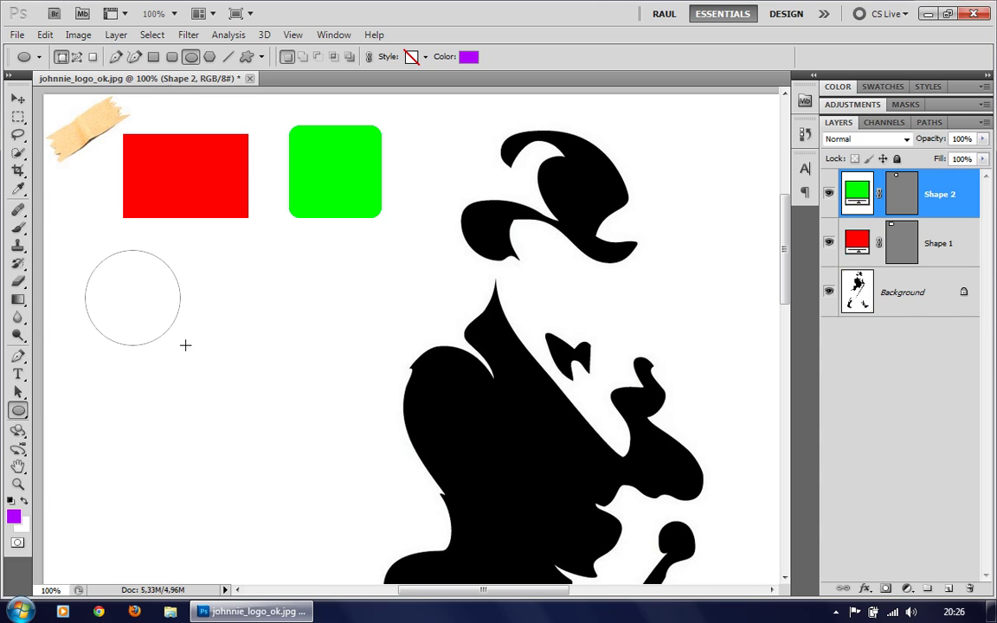
pyautogui.moveTo(184, 346); pyautogui.dragTo(185, 346)
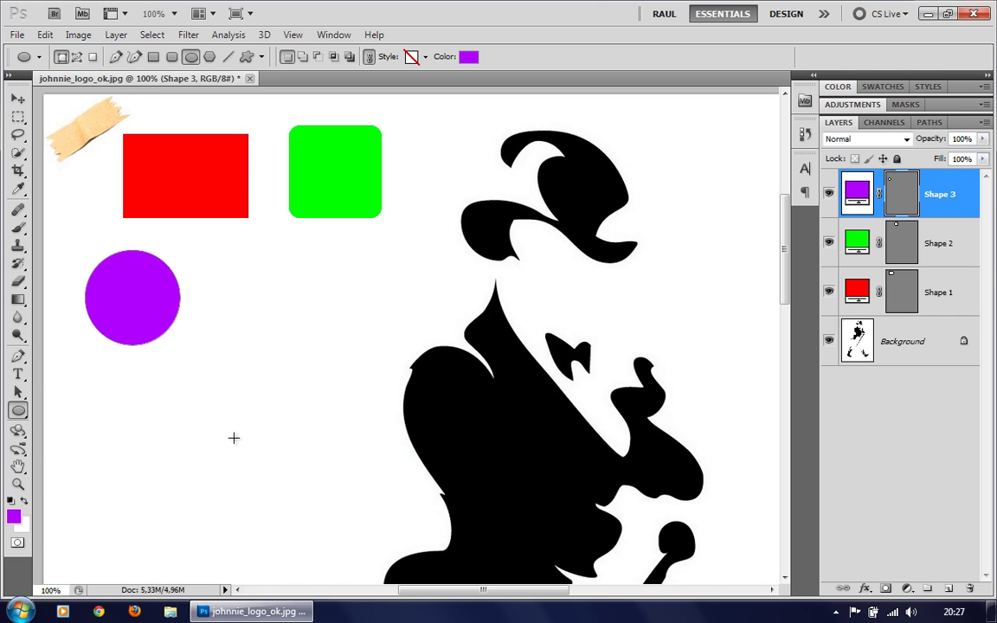
# Step: Draw a 6-sided polygon hexagon to the right of the purple circle
pyautogui.rightClick(19, 416)
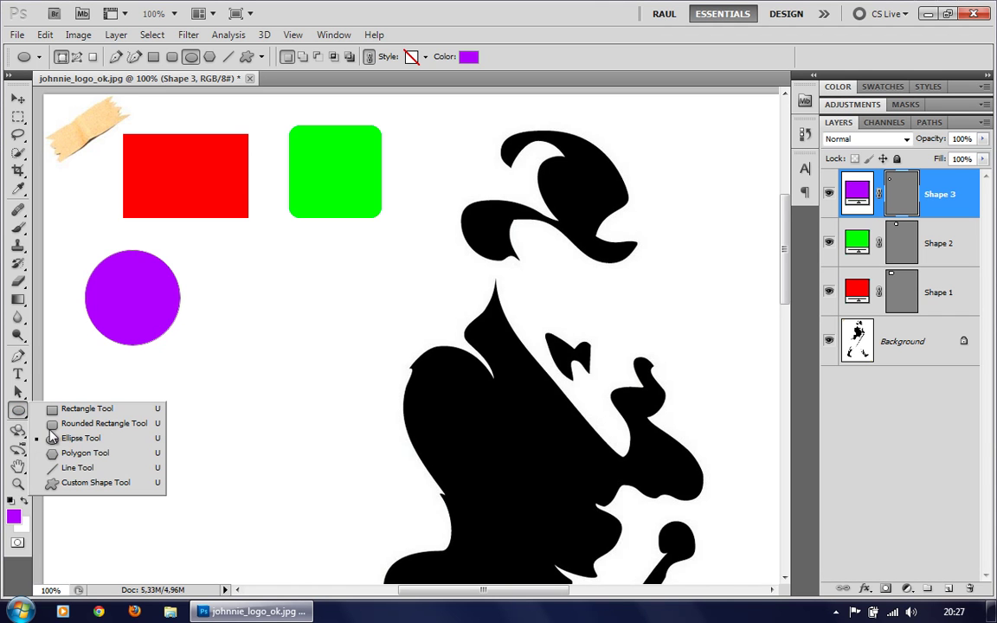
pyautogui.click(124, 455)
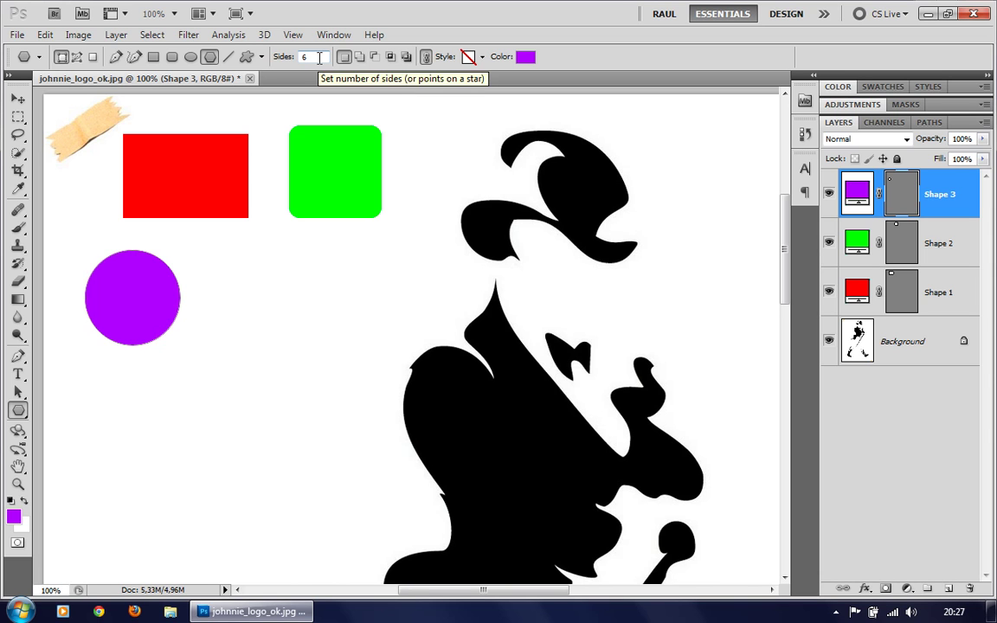
pyautogui.click(318, 57)
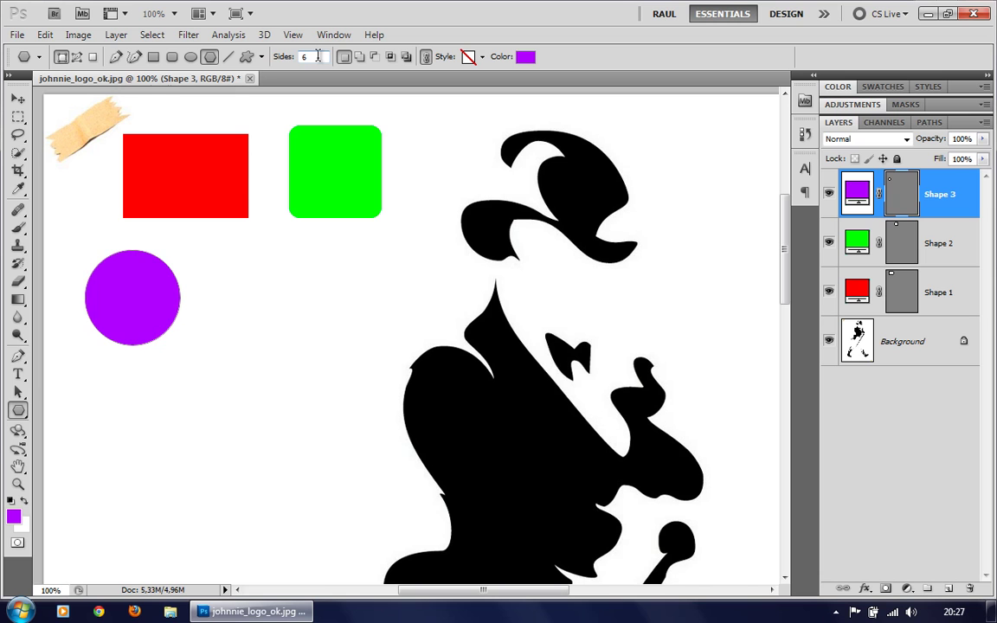
pyautogui.click(425, 57)
pyautogui.moveTo(278, 301)
pyautogui.mouseDown()
pyautogui.moveTo(314, 354)
pyautogui.moveTo(289, 335)
pyautogui.moveTo(308, 397)
pyautogui.moveTo(335, 355)
pyautogui.moveTo(302, 336)
pyautogui.moveTo(318, 356)
pyautogui.moveTo(289, 311)
pyautogui.moveTo(319, 357)
pyautogui.moveTo(287, 316)
pyautogui.moveTo(311, 347)
pyautogui.moveTo(288, 339)
pyautogui.moveTo(329, 338)
pyautogui.moveTo(294, 356)
pyautogui.moveTo(250, 339)
pyautogui.moveTo(225, 319)
pyautogui.moveTo(222, 264)
pyautogui.moveTo(347, 291)
pyautogui.moveTo(351, 339)
pyautogui.moveTo(347, 319)
pyautogui.moveTo(333, 319)
pyautogui.mouseUp()
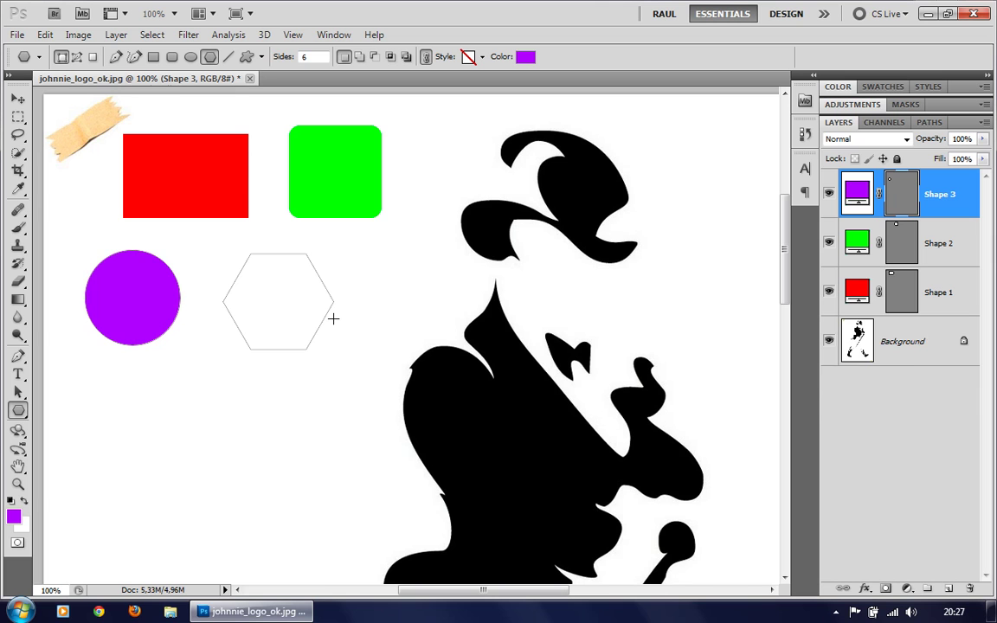
pyautogui.moveTo(333, 318); pyautogui.dragTo(333, 318)
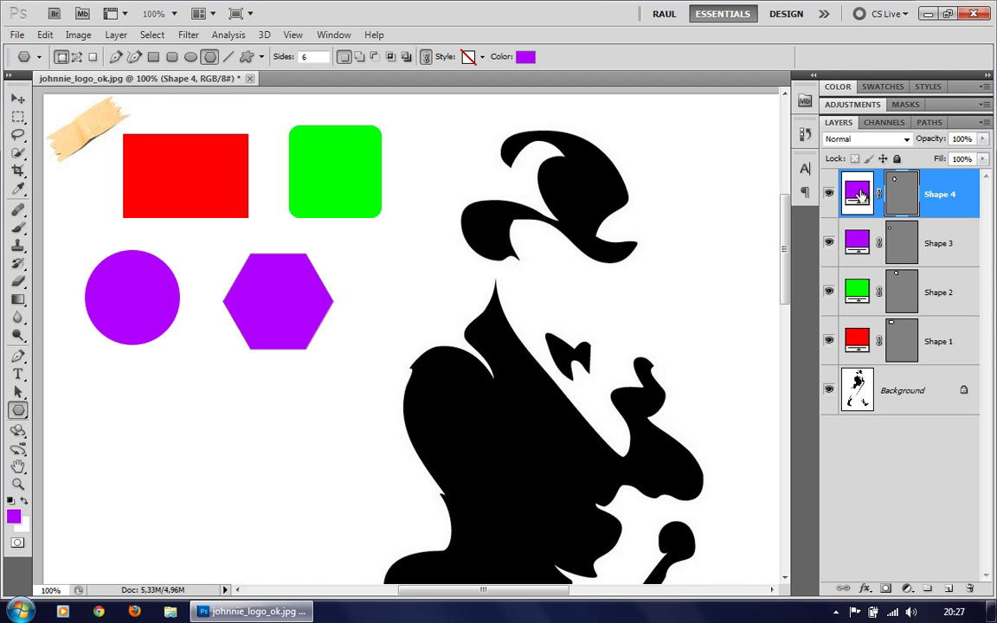
# Step: Change the Shape 4 hexagon's fill from purple to mid grey 808080
pyautogui.doubleClick(860, 196)
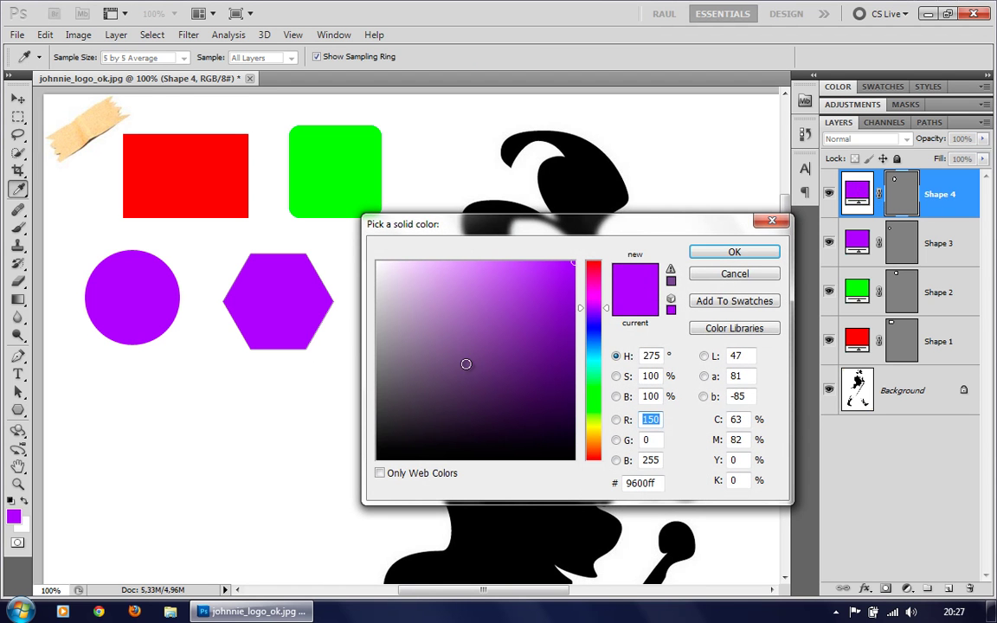
pyautogui.click(377, 343)
pyautogui.moveTo(377, 343); pyautogui.dragTo(334, 360)
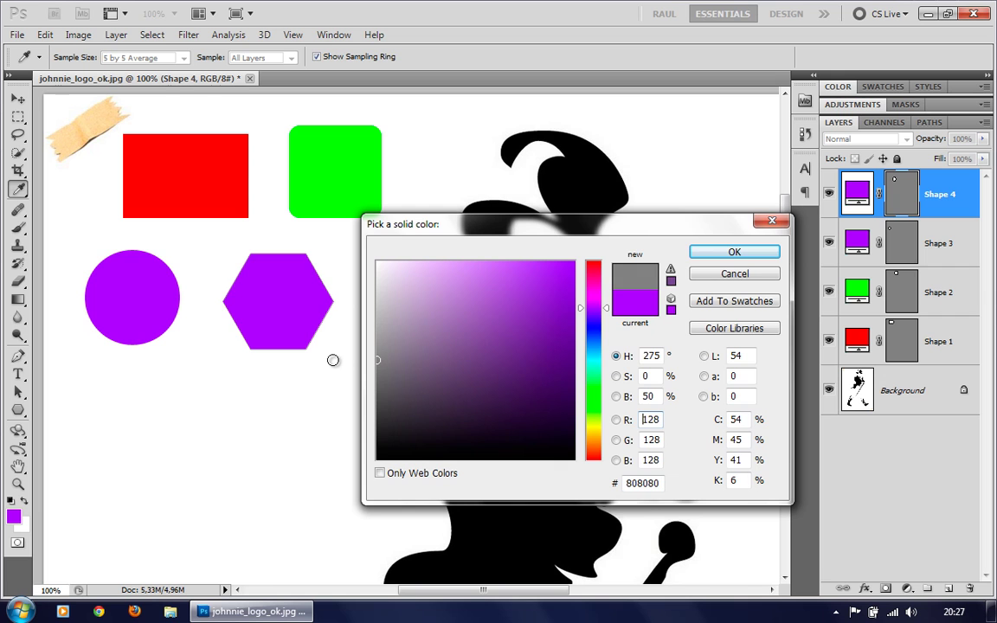
pyautogui.click(733, 253)
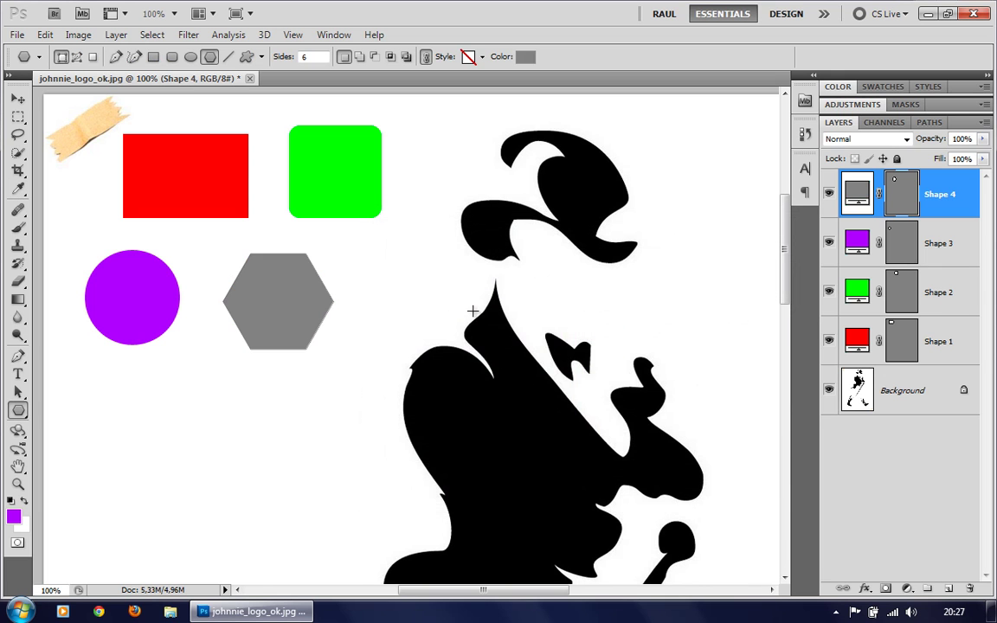